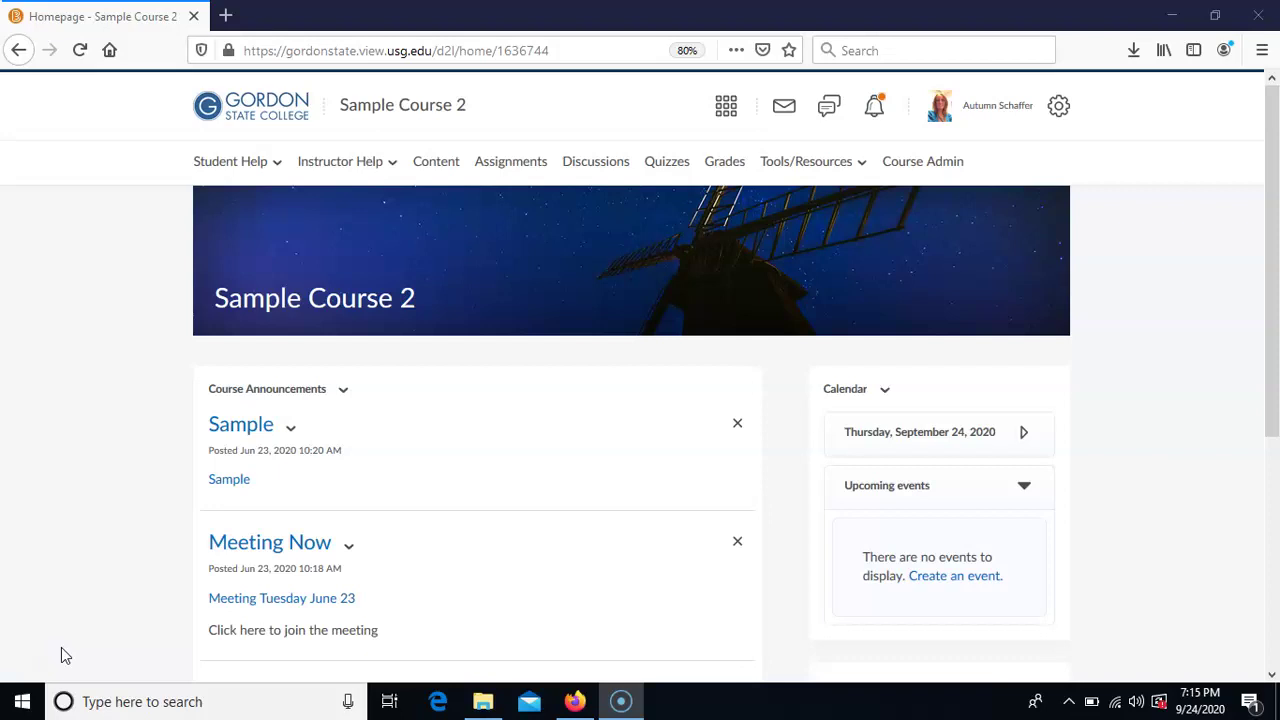
Go to Sample Course 2's Assignments list and start a new assignment
left_click(513, 166)
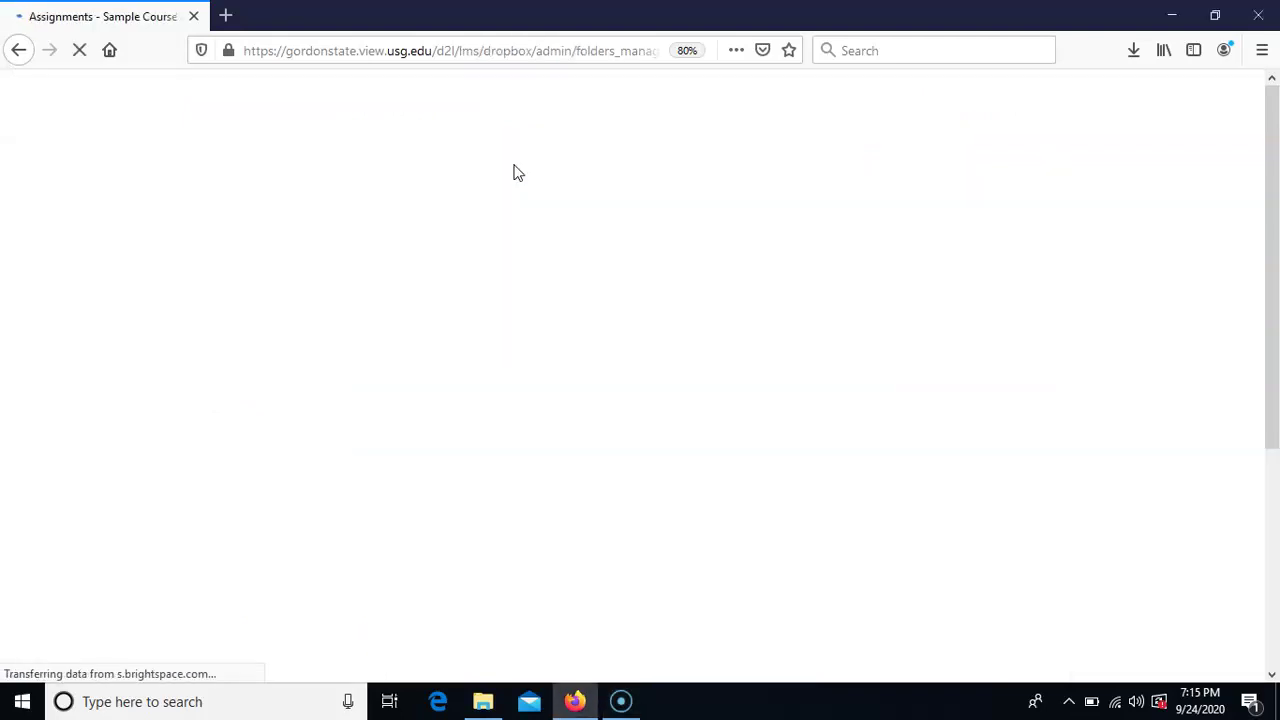
left_click(407, 403)
left_click(273, 277)
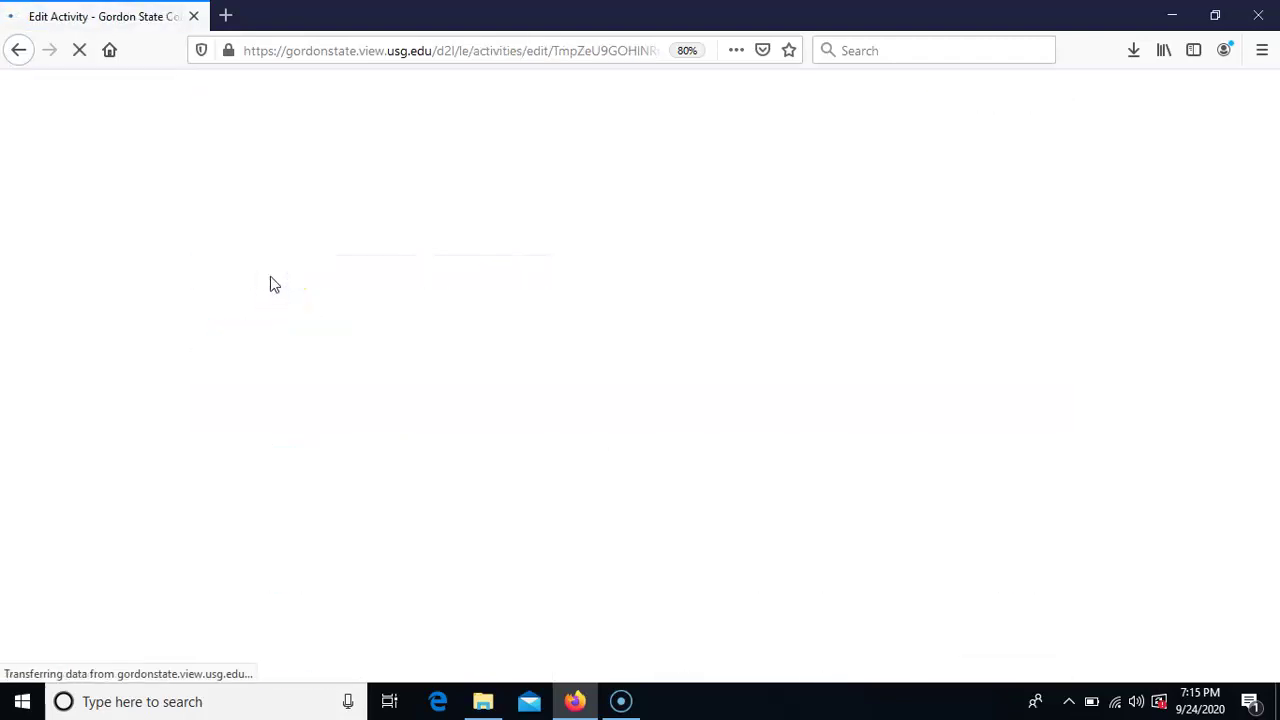
left_click(286, 462)
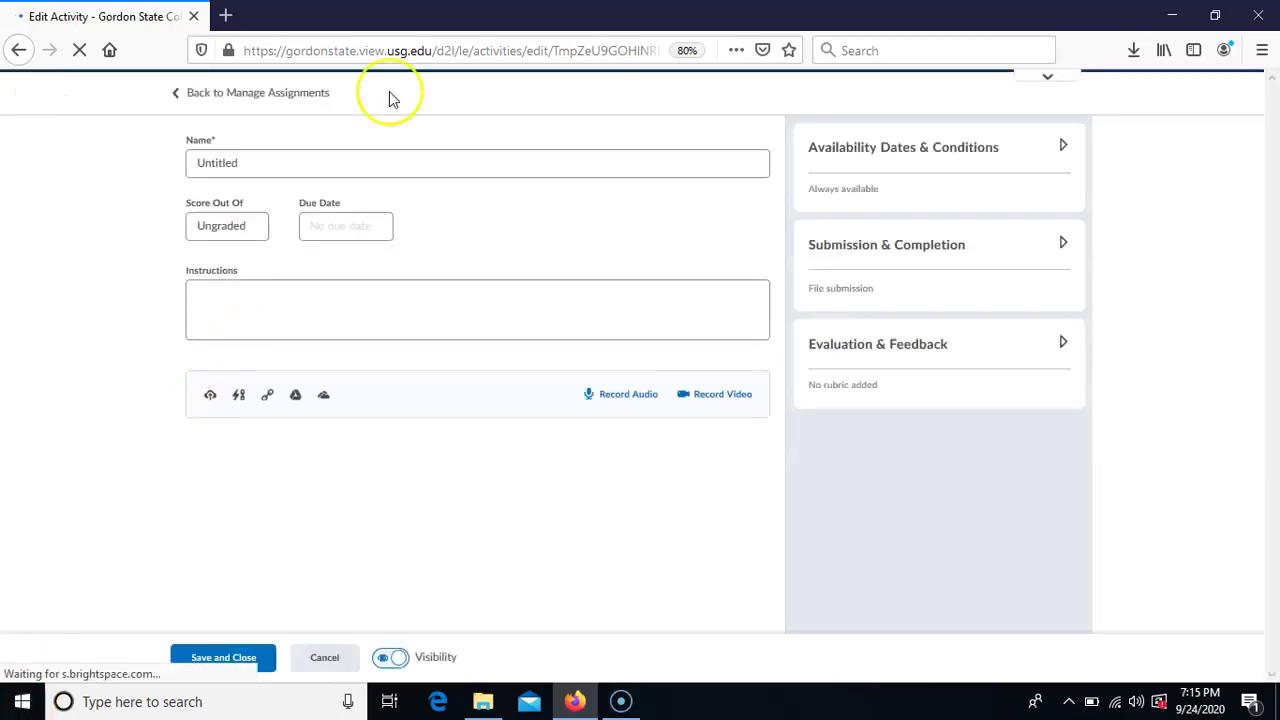
Replace 'Untitled' with 'Sample 1' as the name and set Score Out Of to 100
left_click_drag(354, 163, 189, 150)
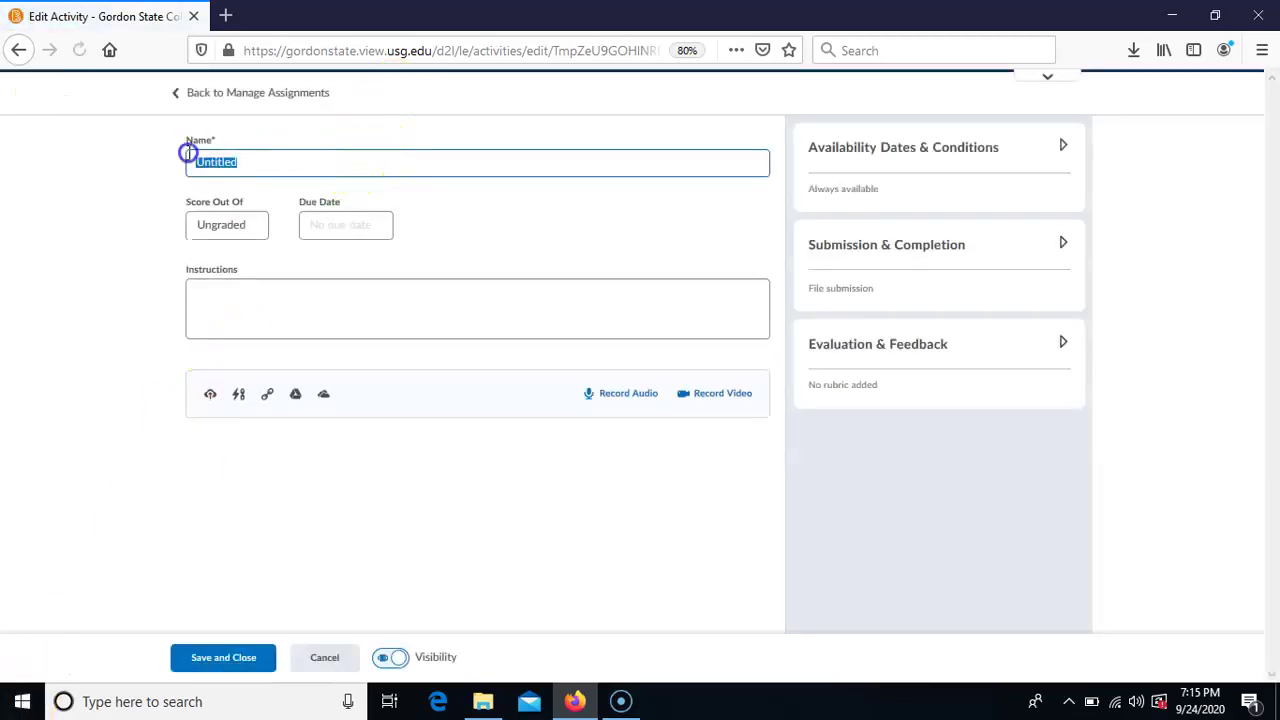
type("Sample 1")
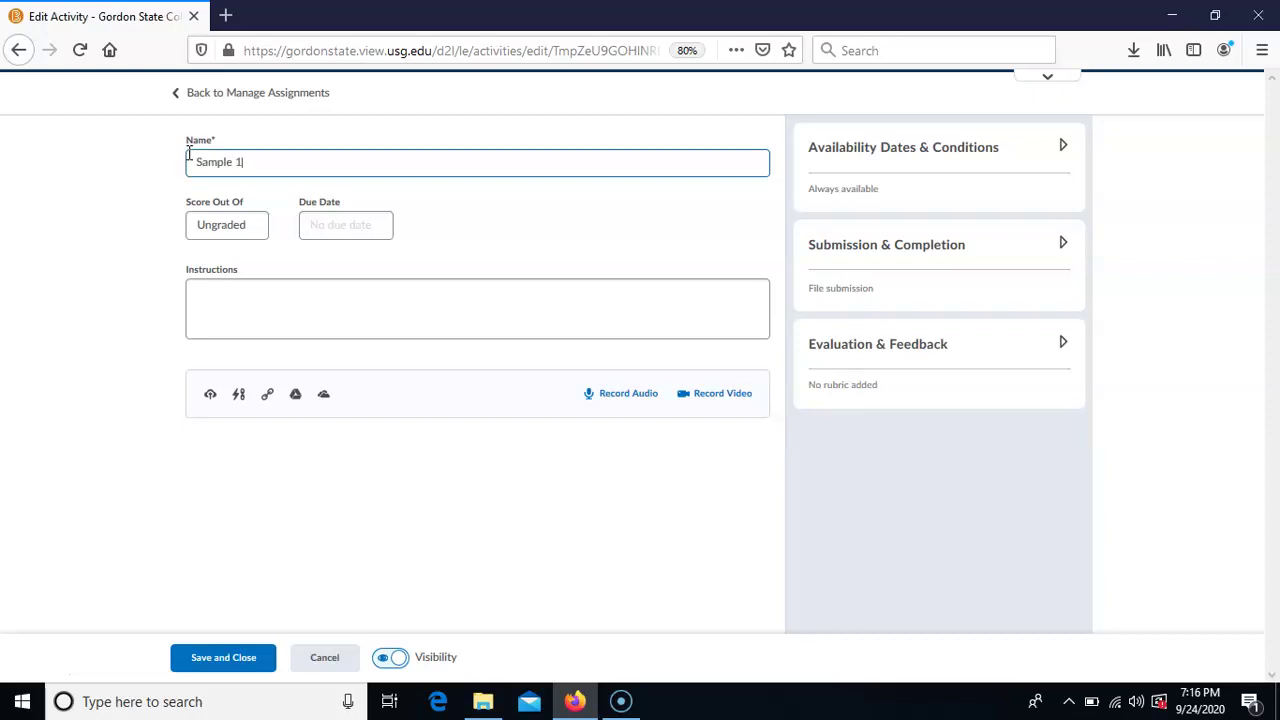
left_click(212, 226)
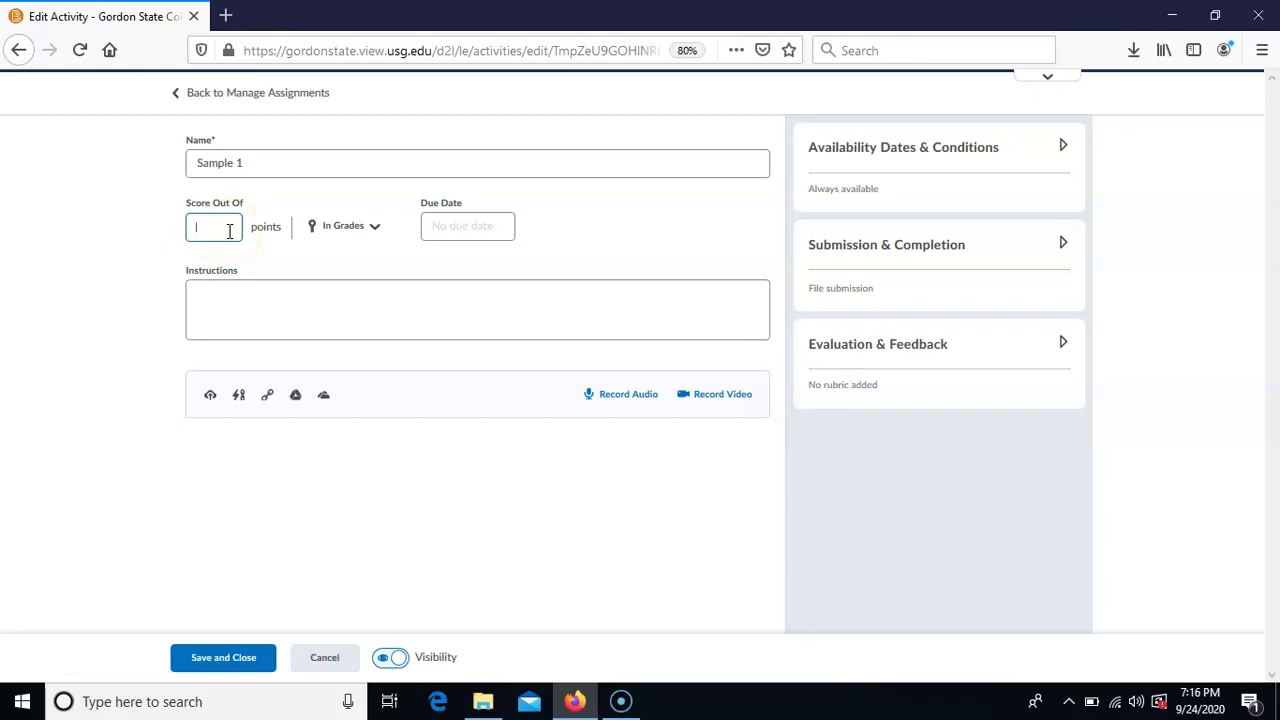
type("100")
Bring up the Choose from Grades dialog from the In Grades dropdown
left_click(361, 227)
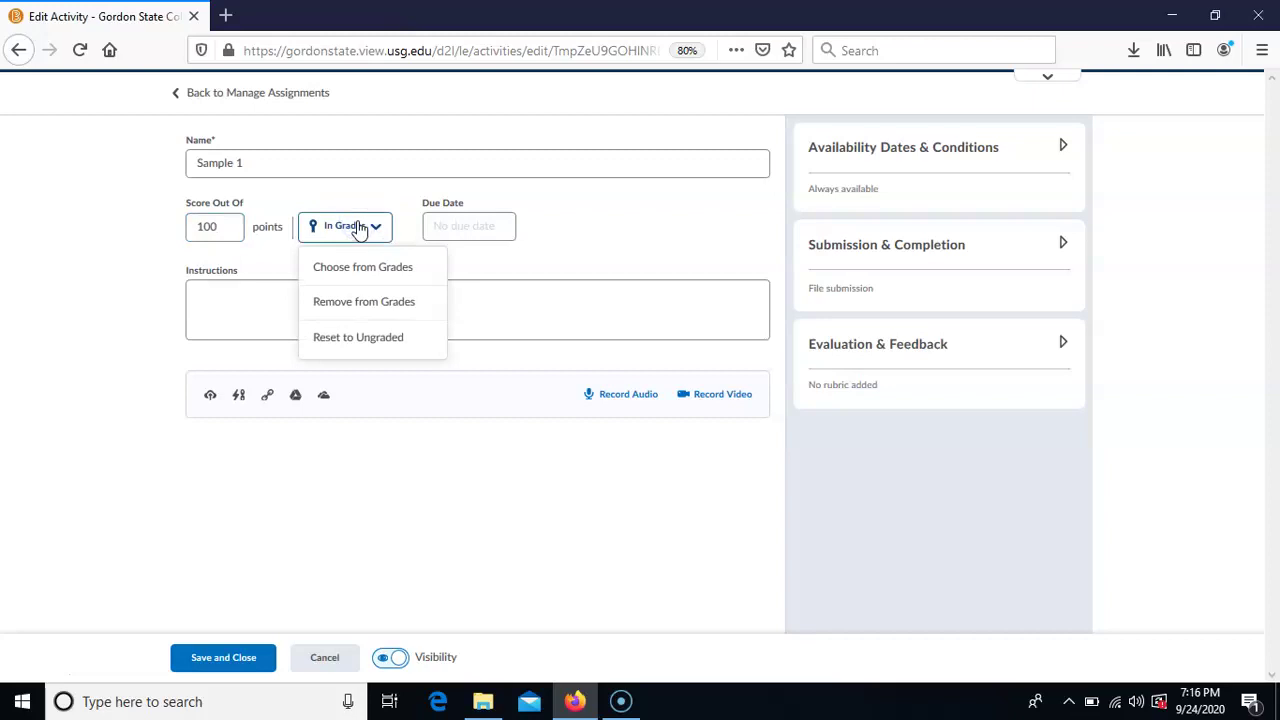
left_click(358, 270)
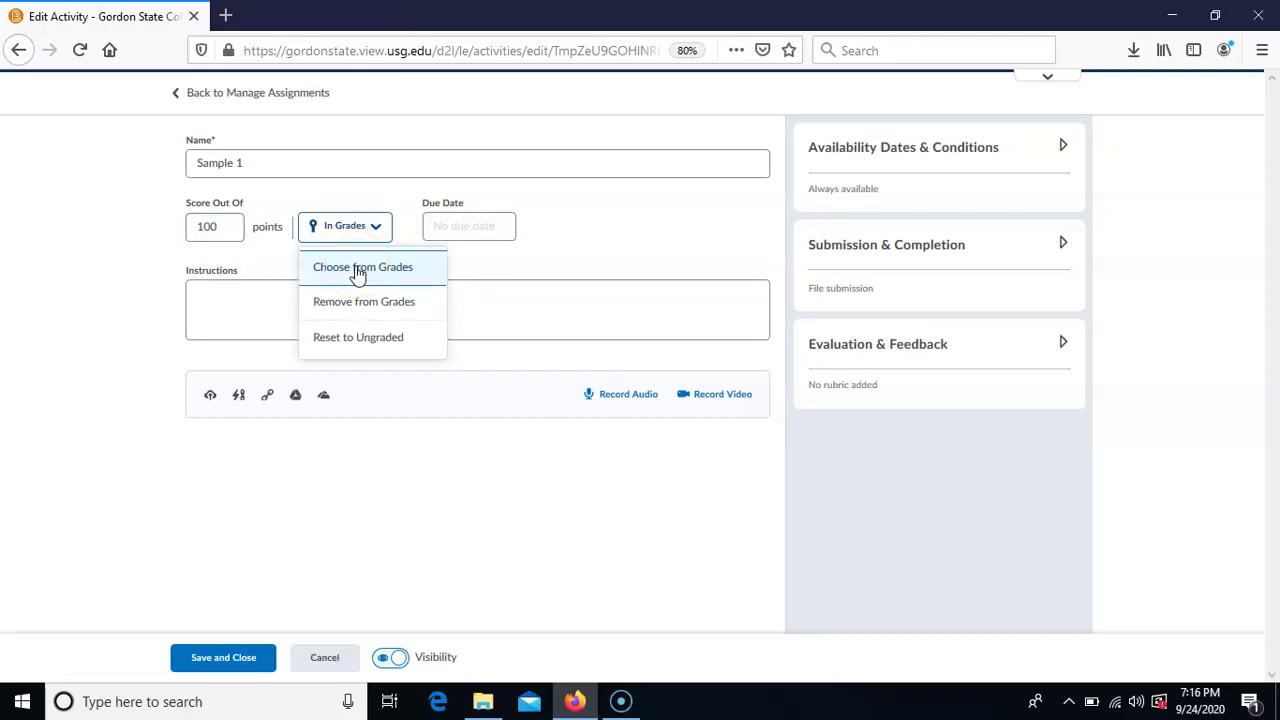
left_click(357, 243)
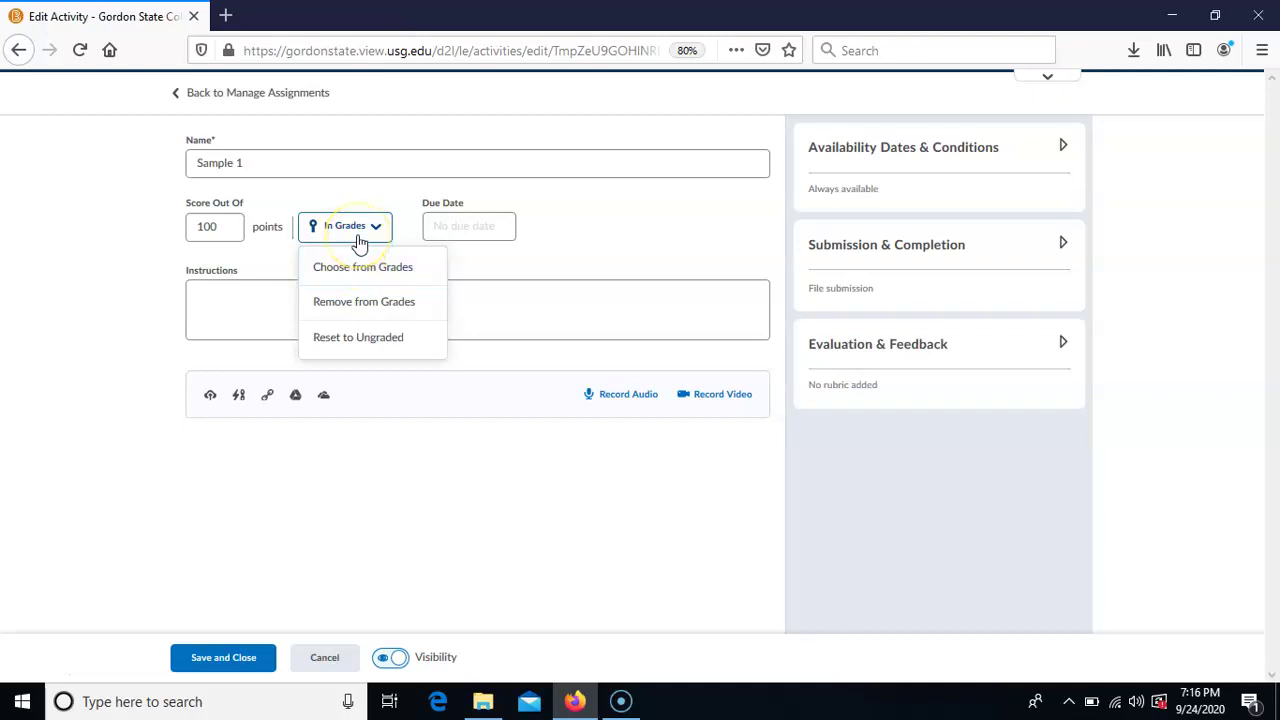
left_click(358, 270)
left_click(358, 270)
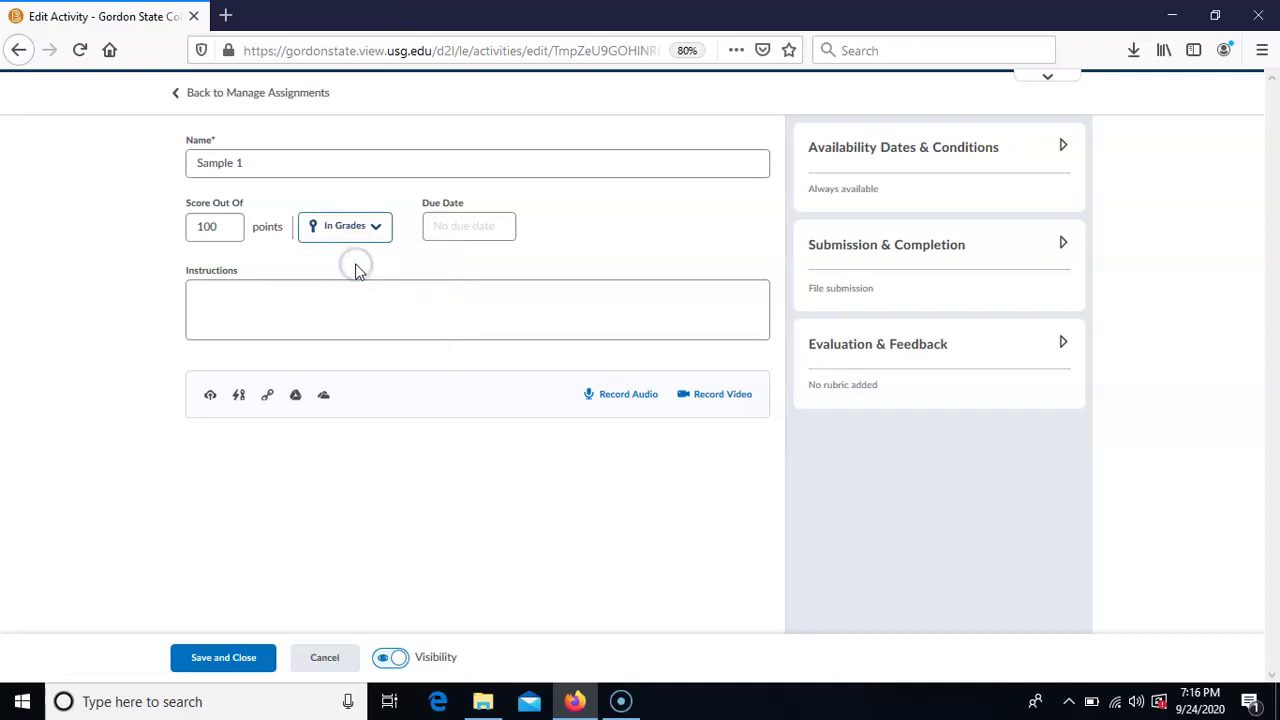
left_click(452, 275)
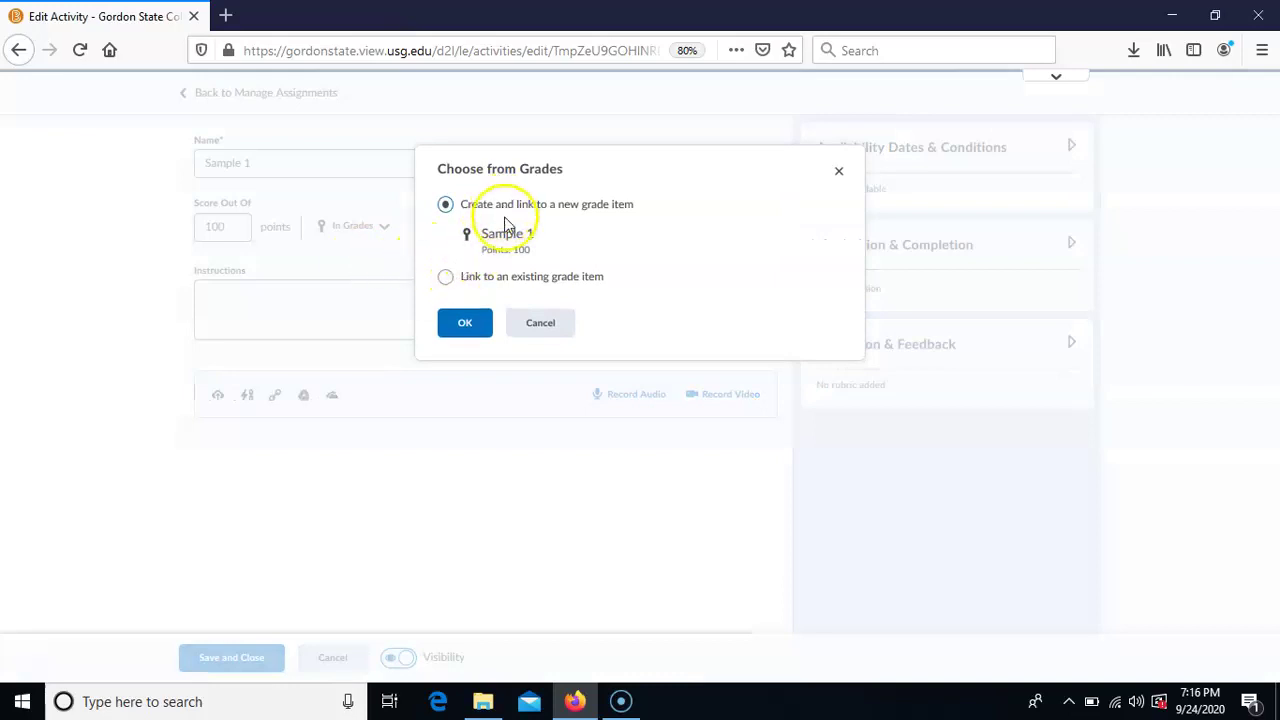
Link the assignment to the existing 'Sample' grade item instead of creating 'Sample 1'
left_click_drag(535, 240, 487, 236)
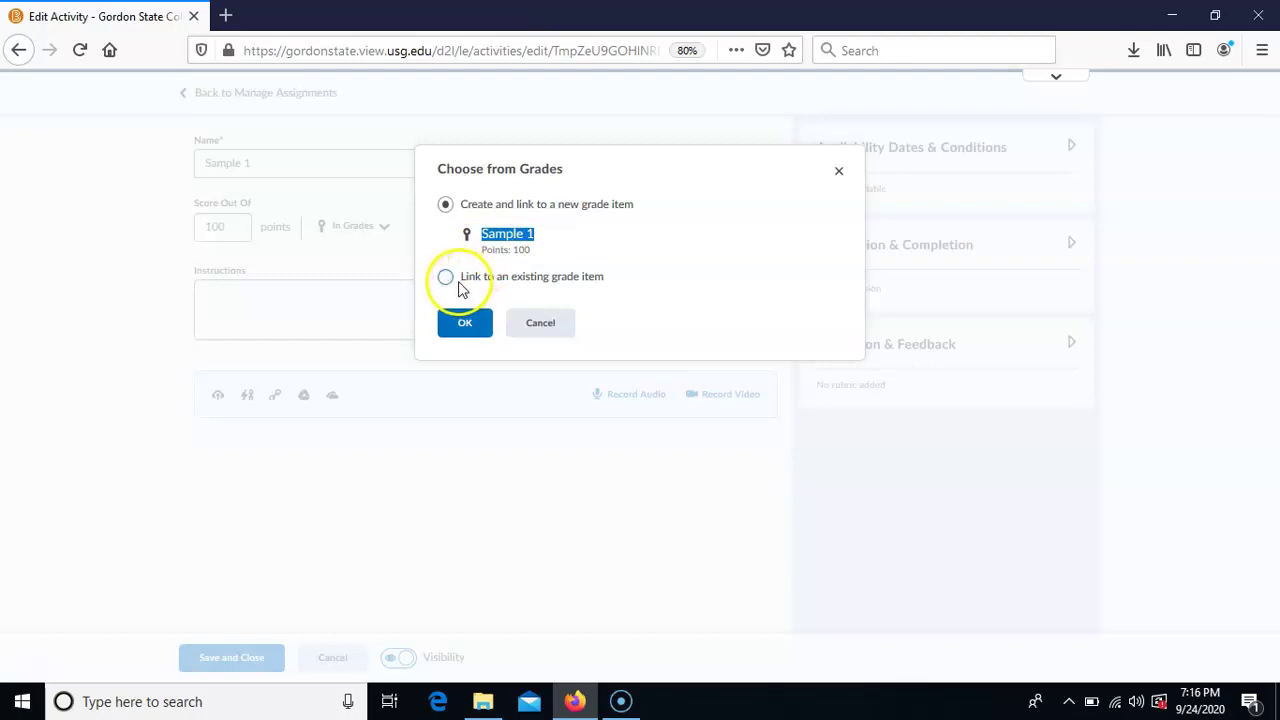
left_click(446, 277)
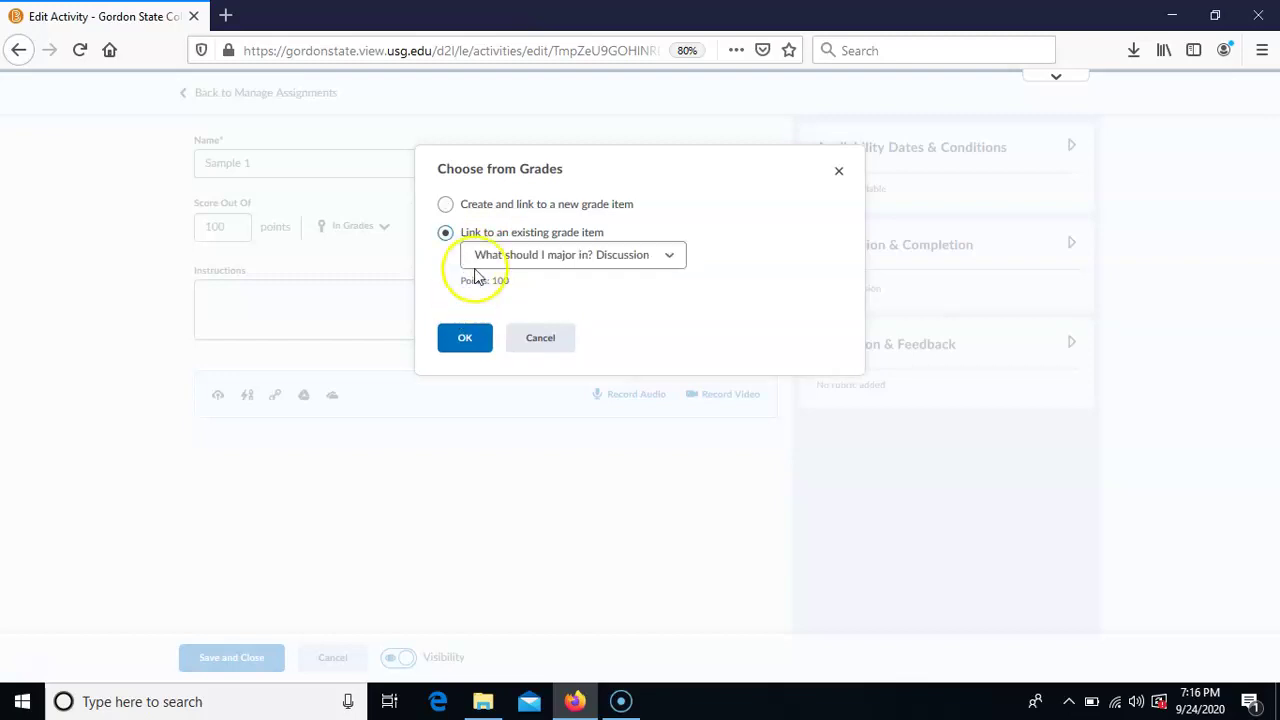
left_click(481, 256)
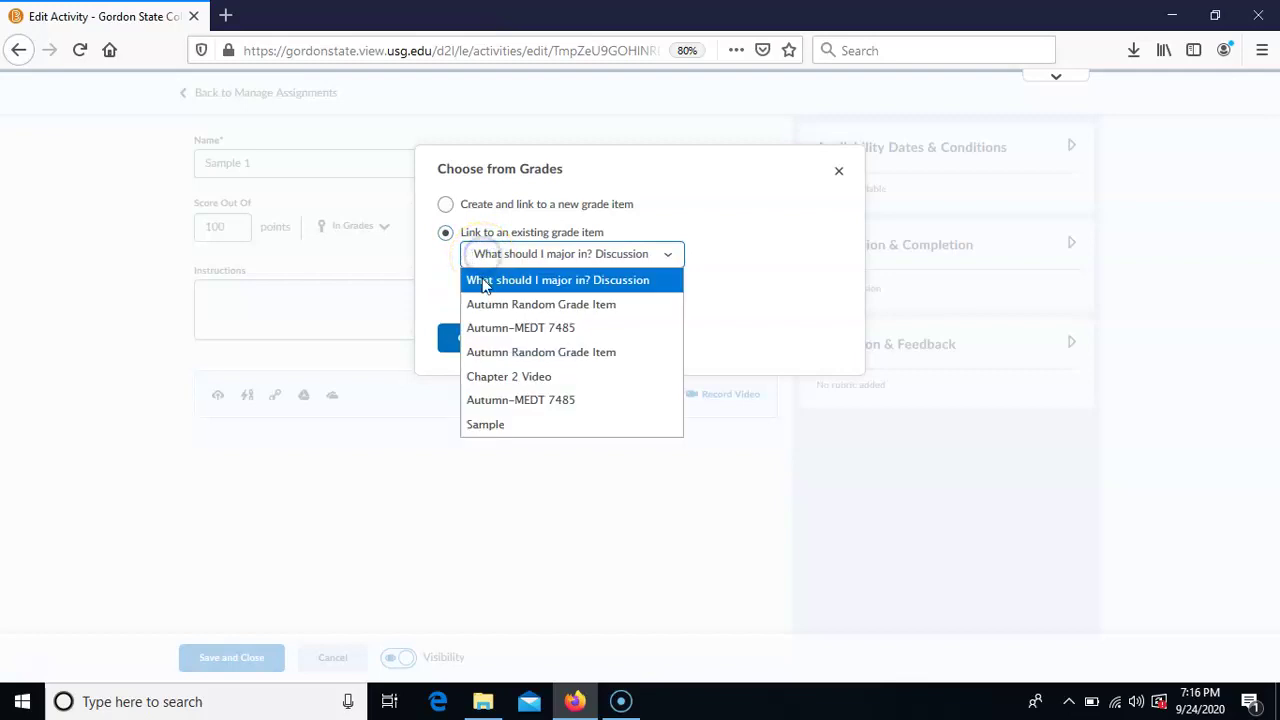
left_click(481, 425)
left_click(470, 340)
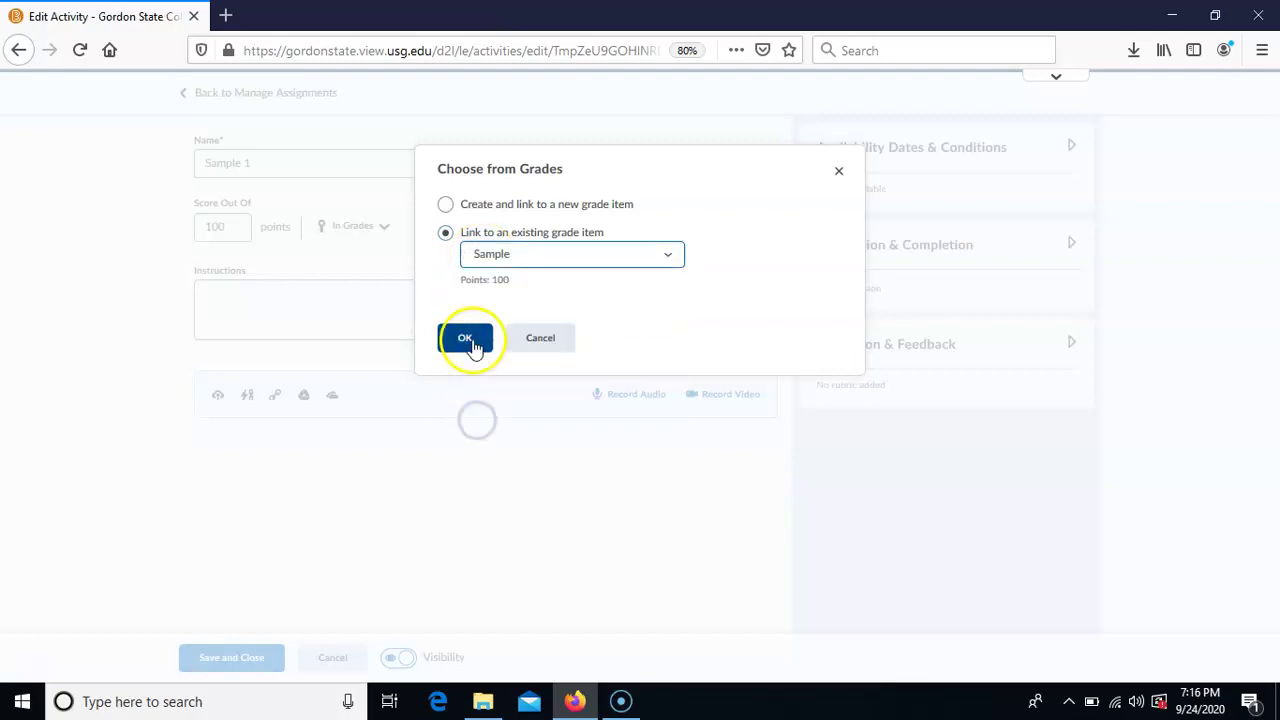
left_click(472, 224)
Expand Availability Dates & Conditions and Submission & Completion to reveal the submission settings
left_click(426, 302)
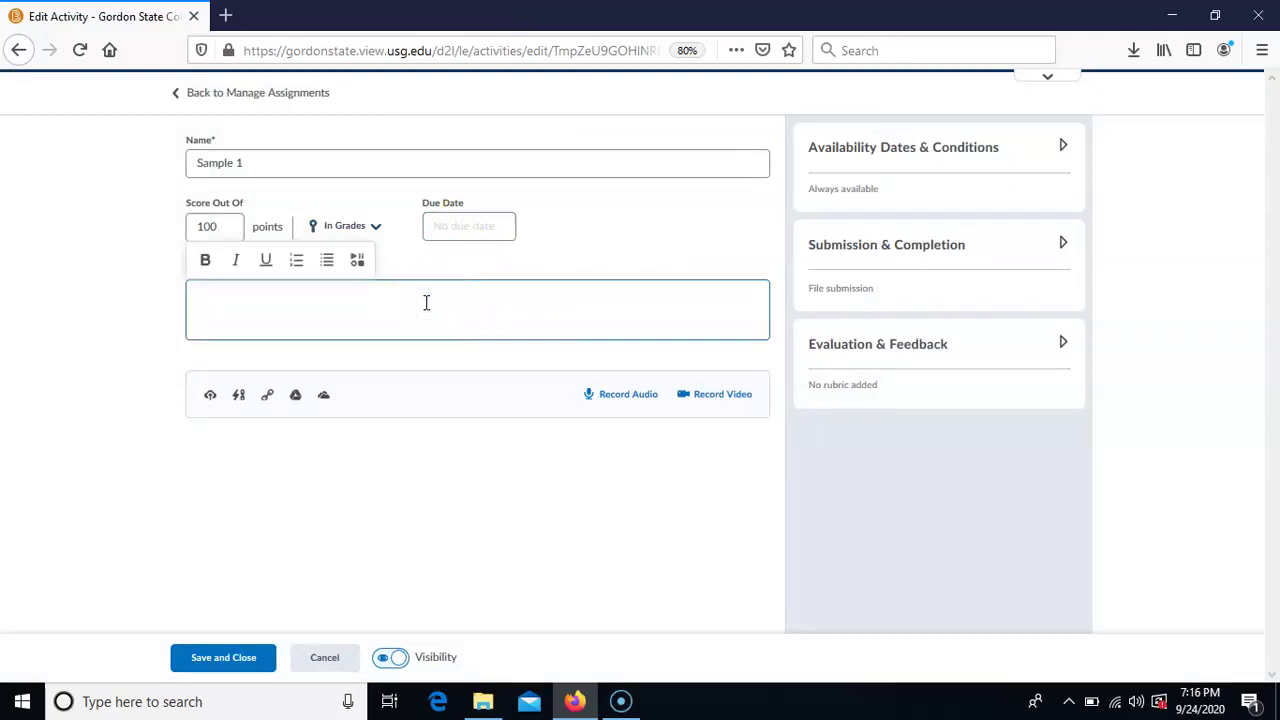
left_click(910, 160)
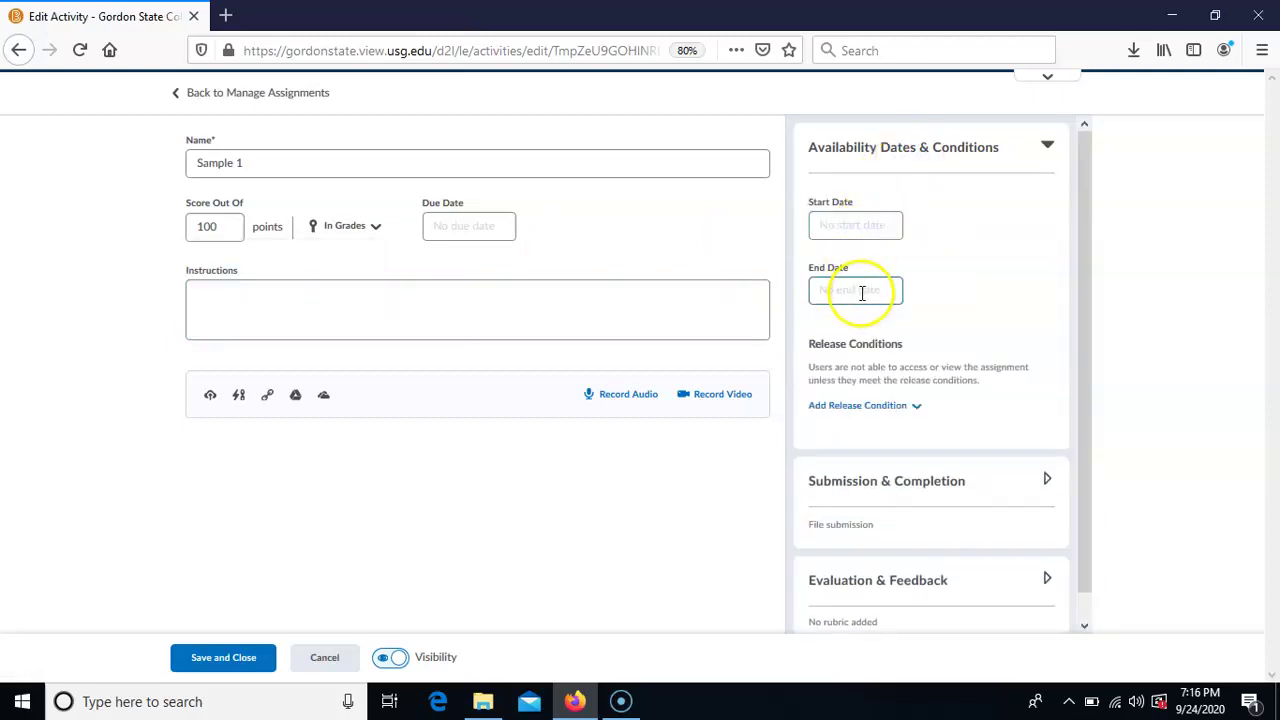
left_click(853, 481)
left_click_drag(1087, 276, 1071, 489)
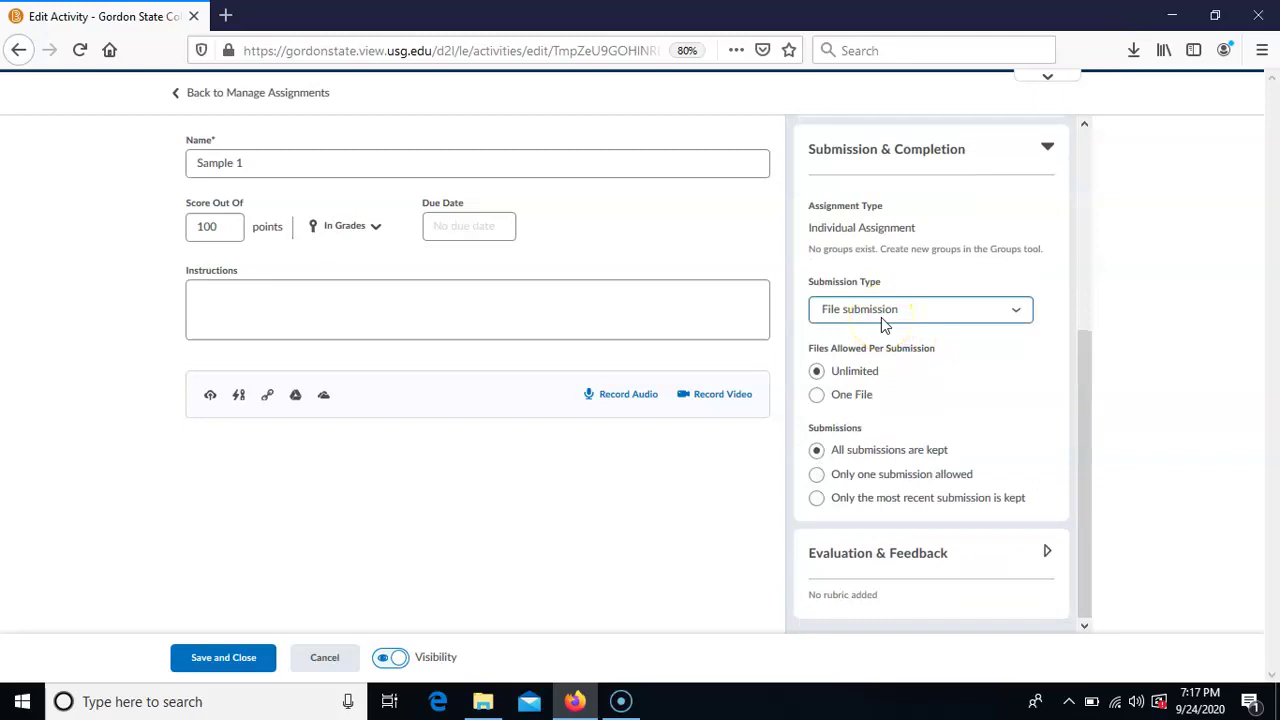
Keep File submission with Unlimited files, and reveal the Evaluation & Feedback settings
left_click(881, 317)
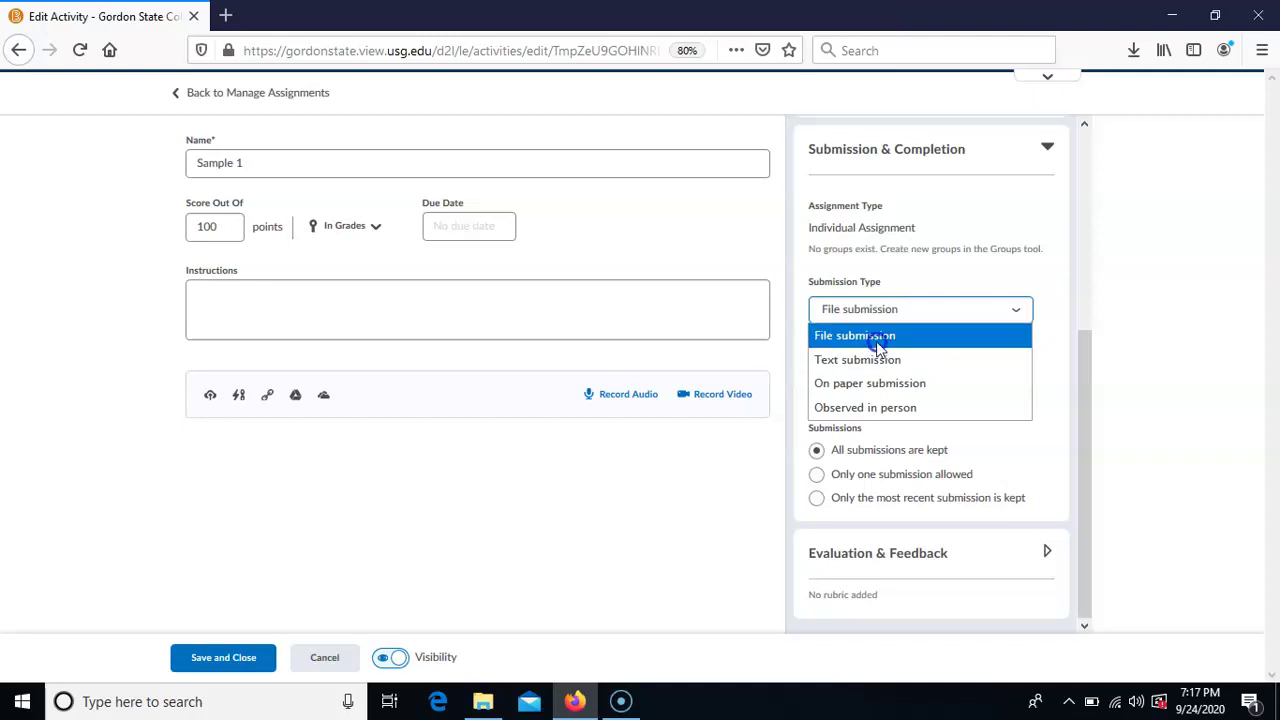
left_click(877, 337)
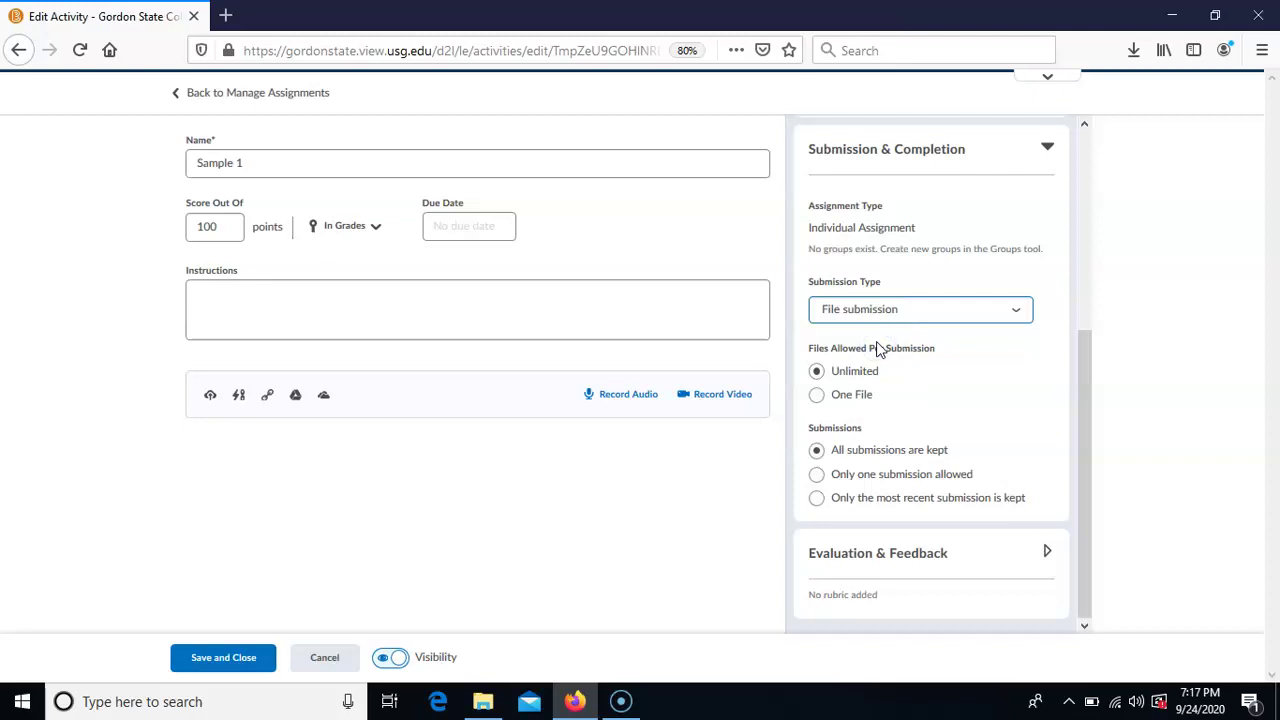
left_click(868, 373)
left_click(866, 371)
left_click(1094, 409)
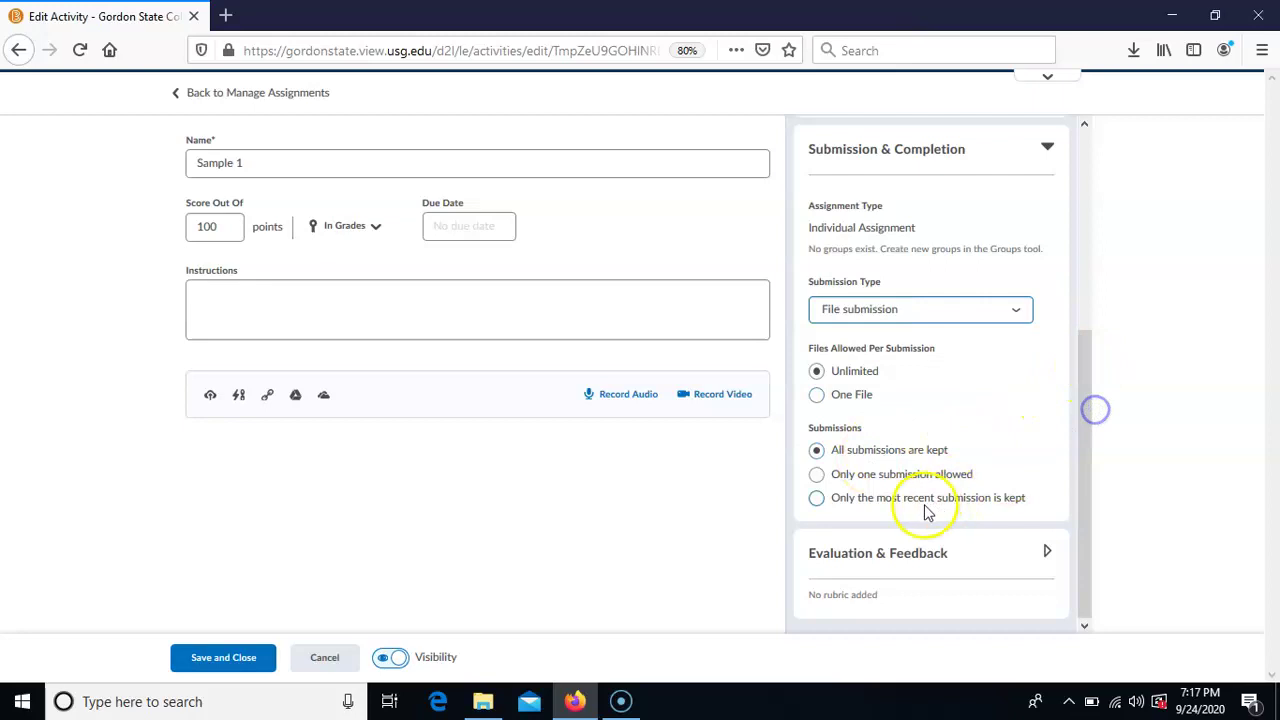
left_click(884, 556)
Scroll down to Turnitin Integration and open Manage Turnitin for Sample 1
left_click_drag(1088, 342, 1080, 474)
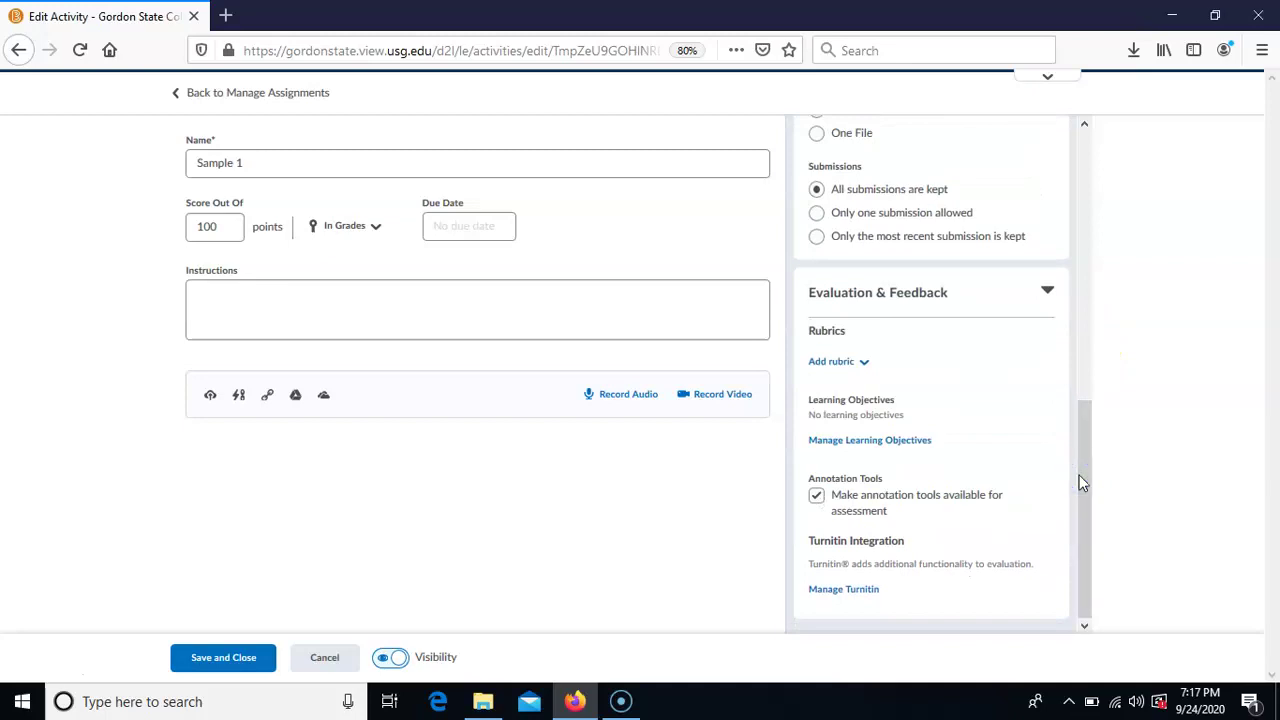
left_click(832, 596)
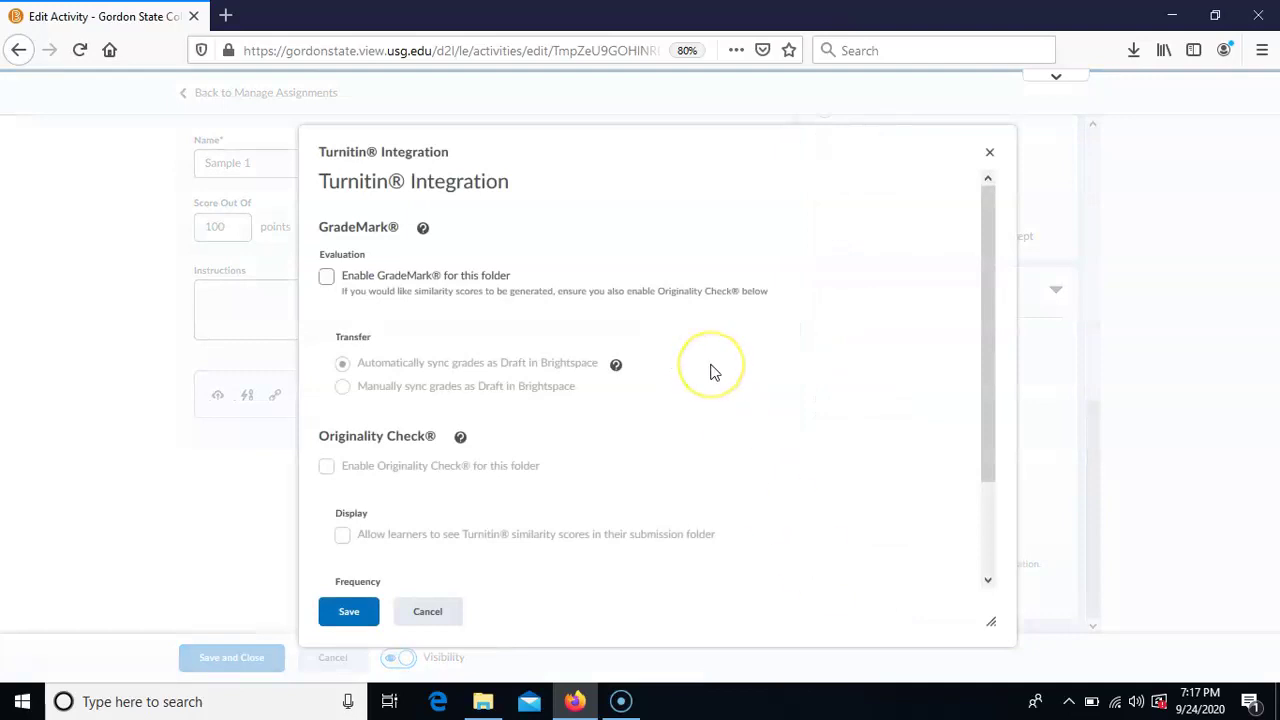
left_click(478, 283)
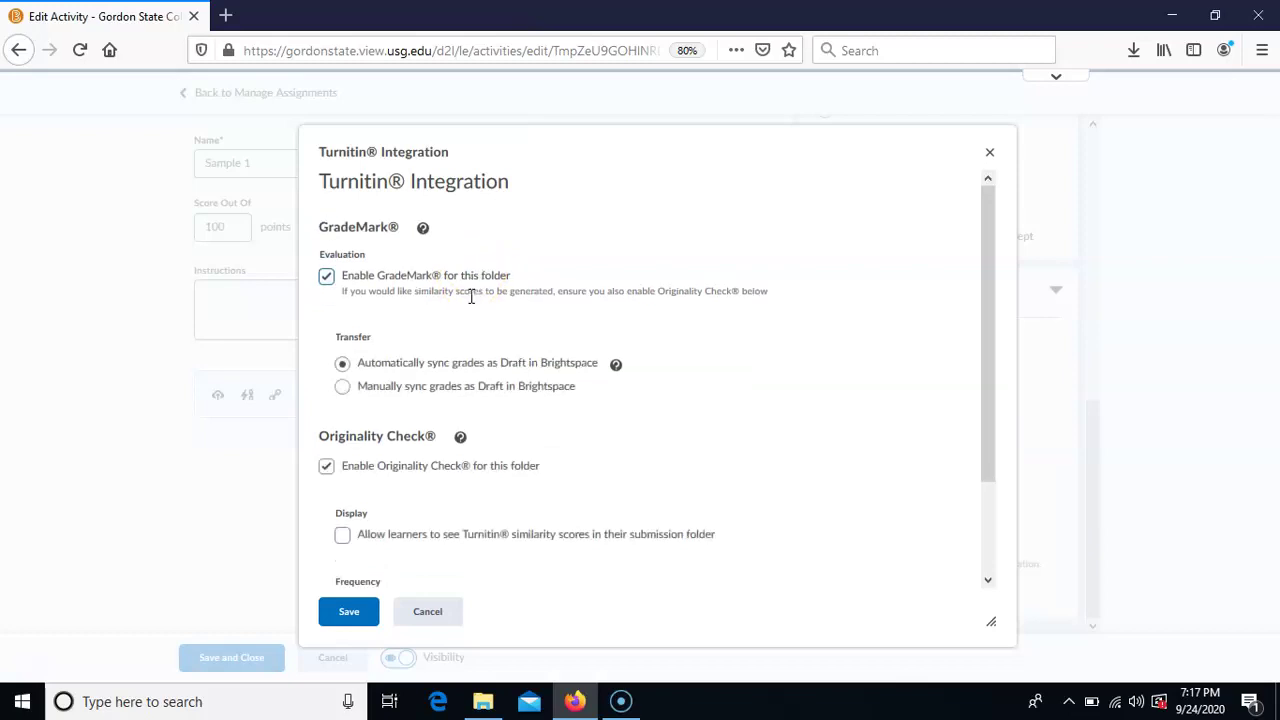
left_click(462, 272)
left_click_drag(344, 466, 445, 470)
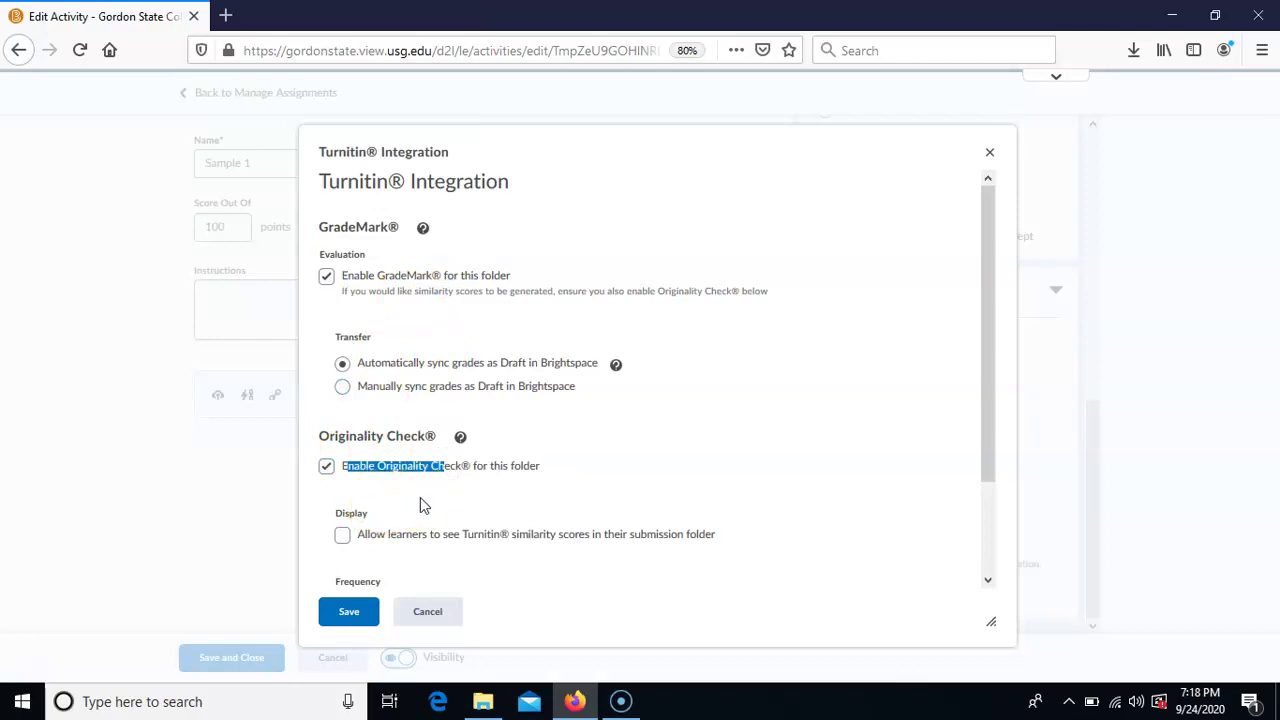
left_click_drag(416, 466, 470, 287)
left_click_drag(396, 452, 423, 480)
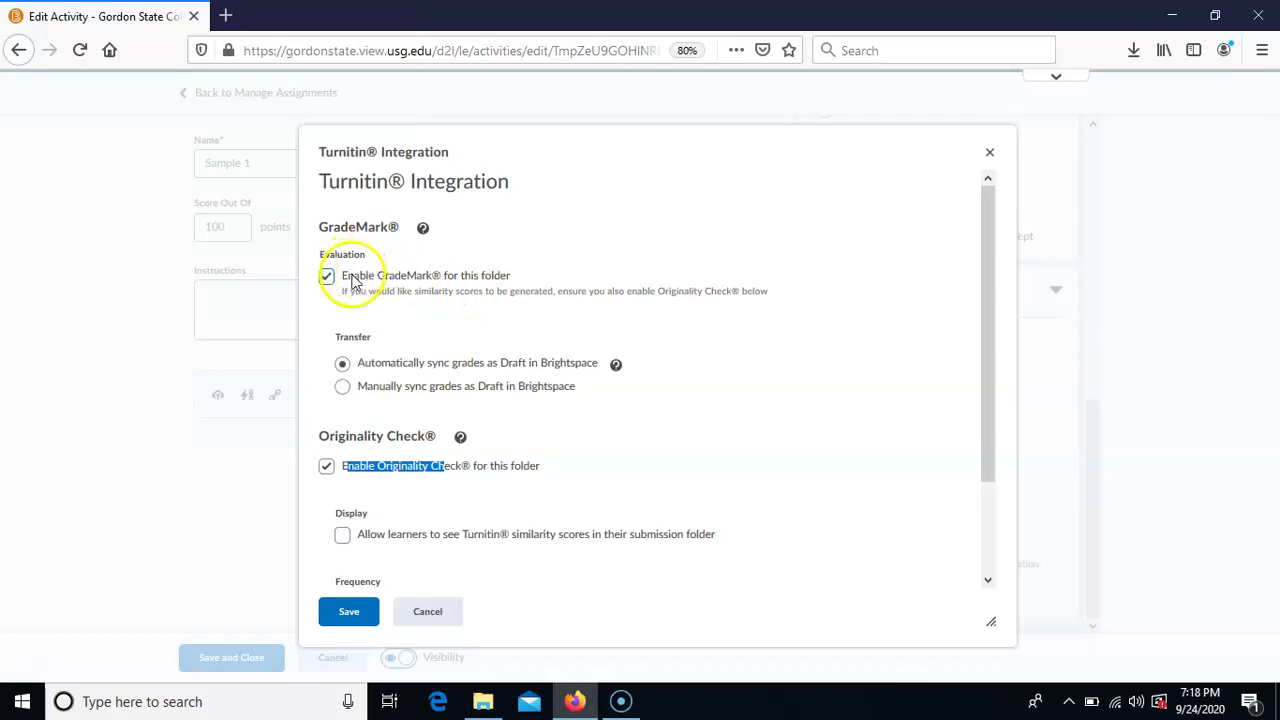
left_click_drag(354, 277, 432, 278)
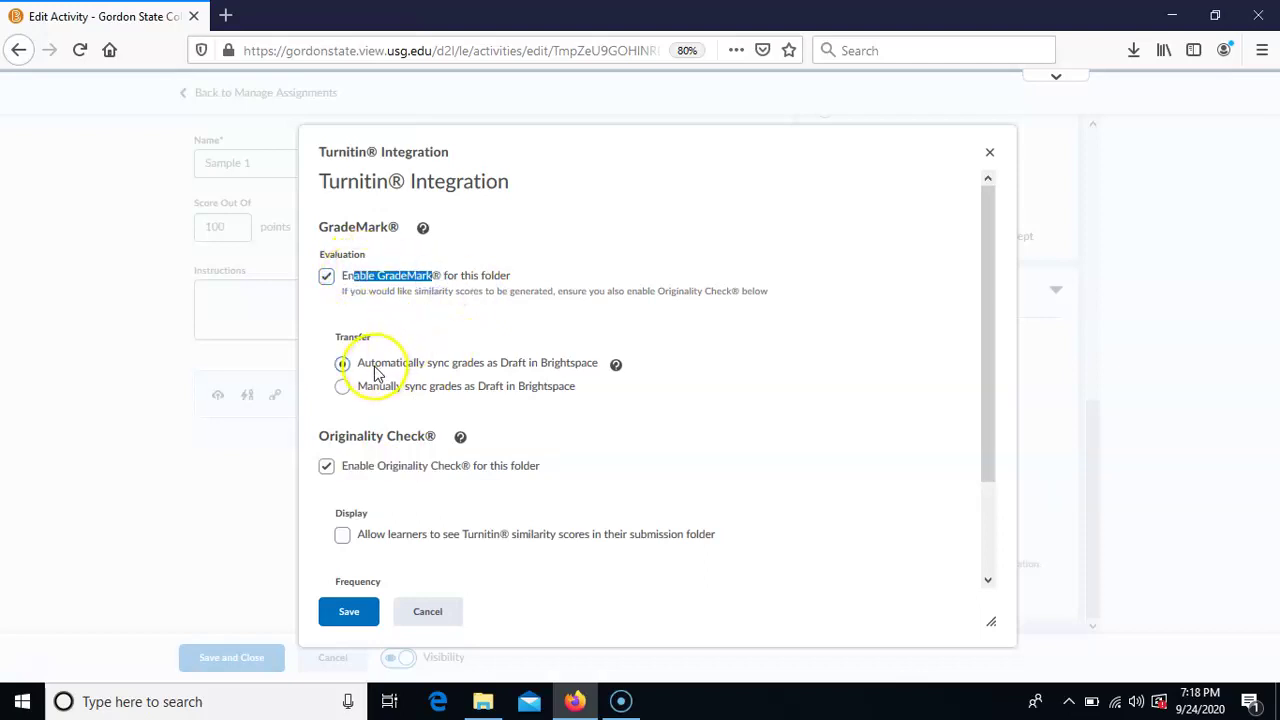
left_click_drag(357, 363, 486, 366)
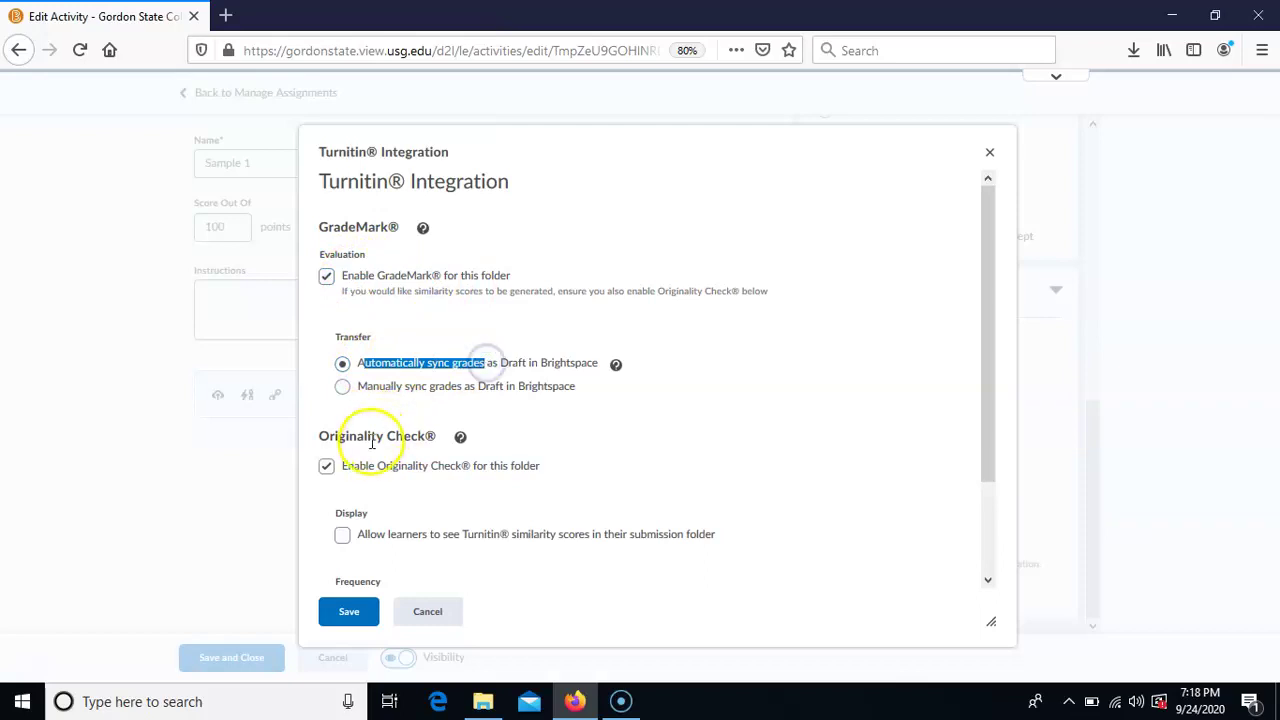
left_click(450, 450)
left_click_drag(450, 450, 471, 461)
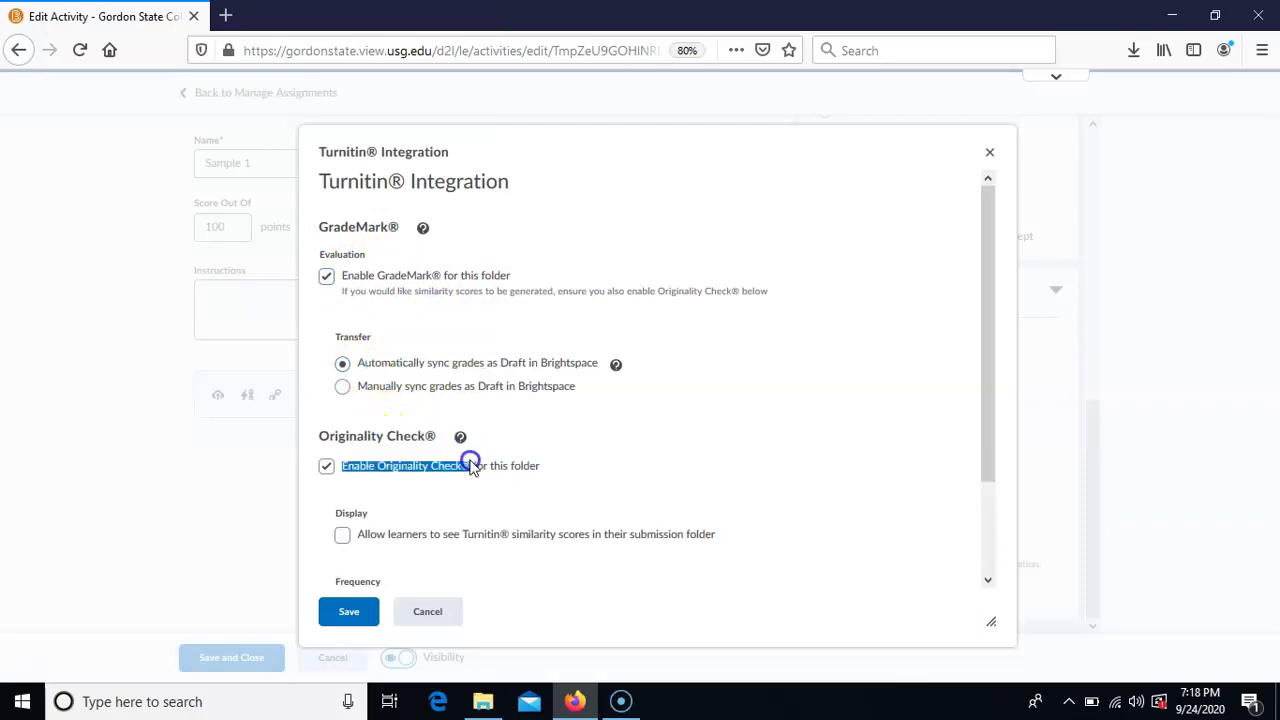
Allow learners to see Turnitin similarity scores, keeping automatic originality checks on all submissions
left_click_drag(981, 299, 979, 414)
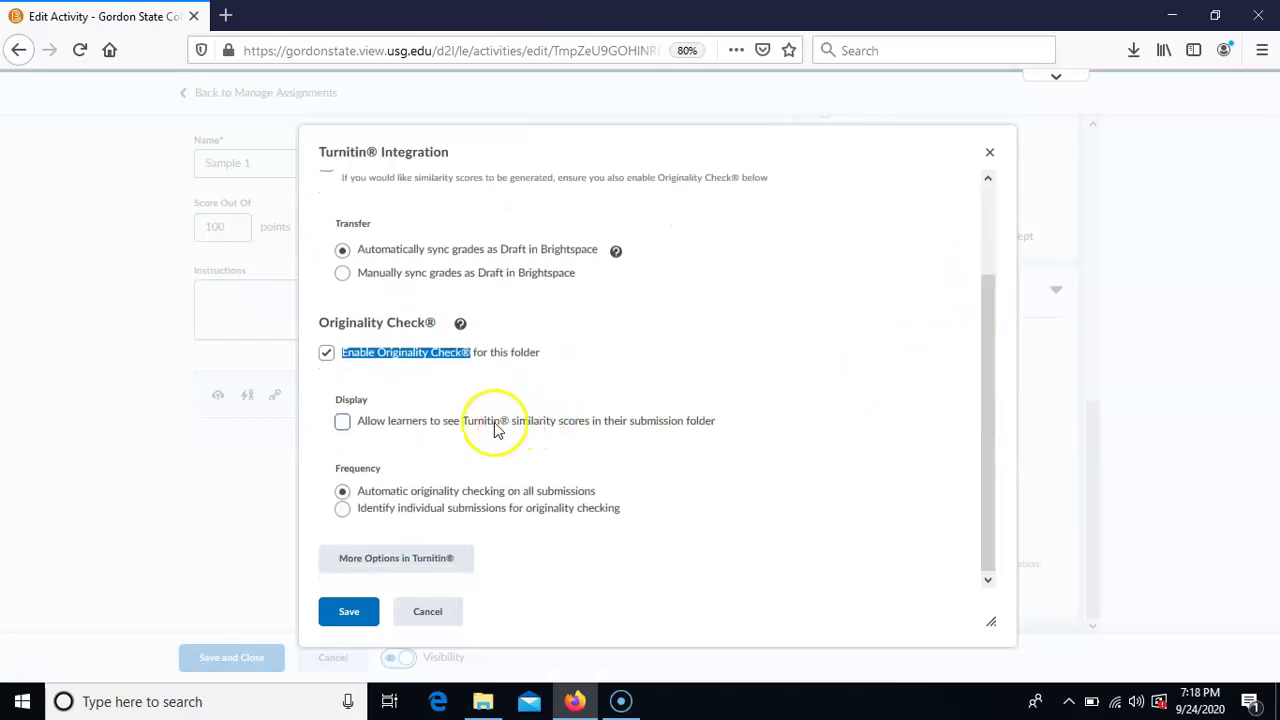
left_click(345, 422)
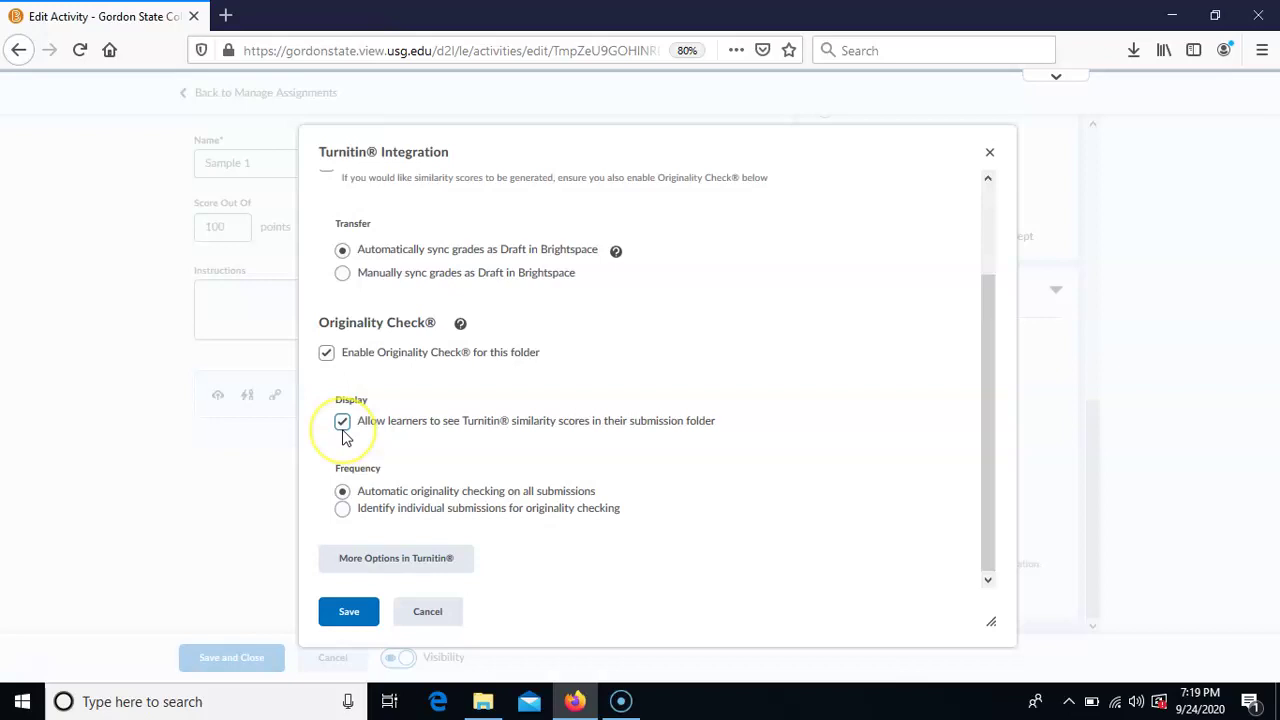
left_click(388, 486)
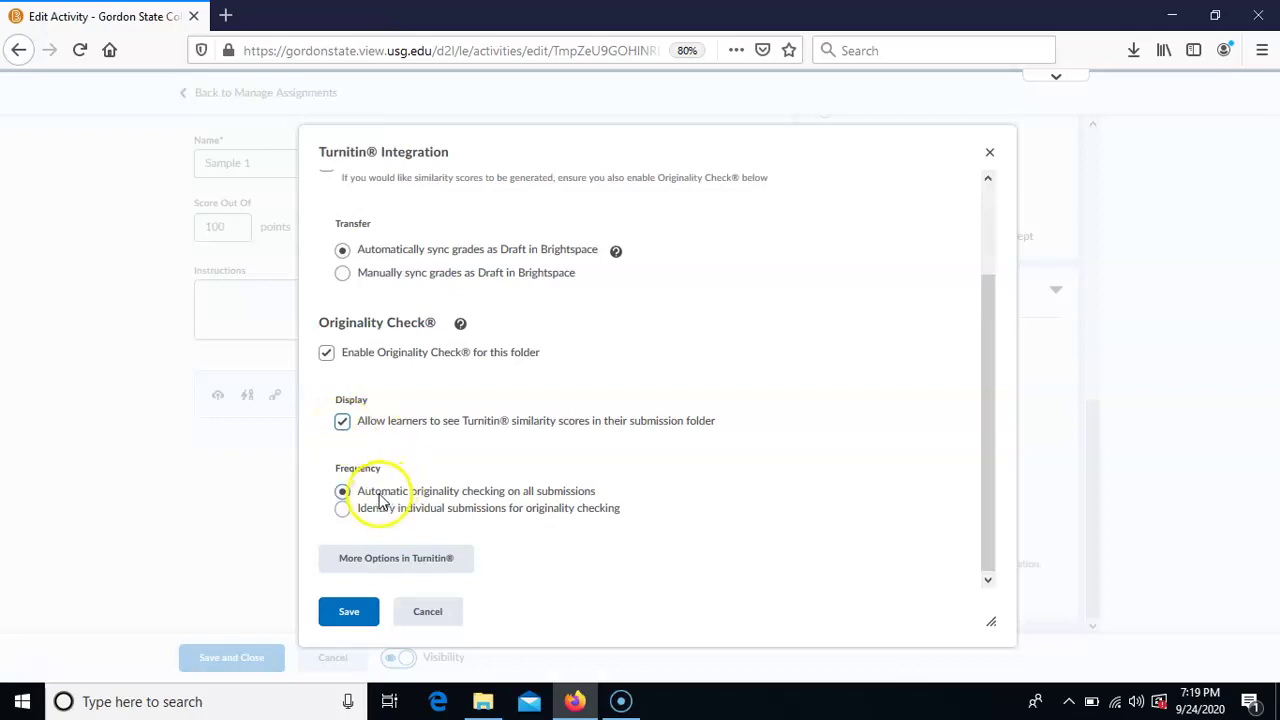
left_click_drag(380, 497, 600, 500)
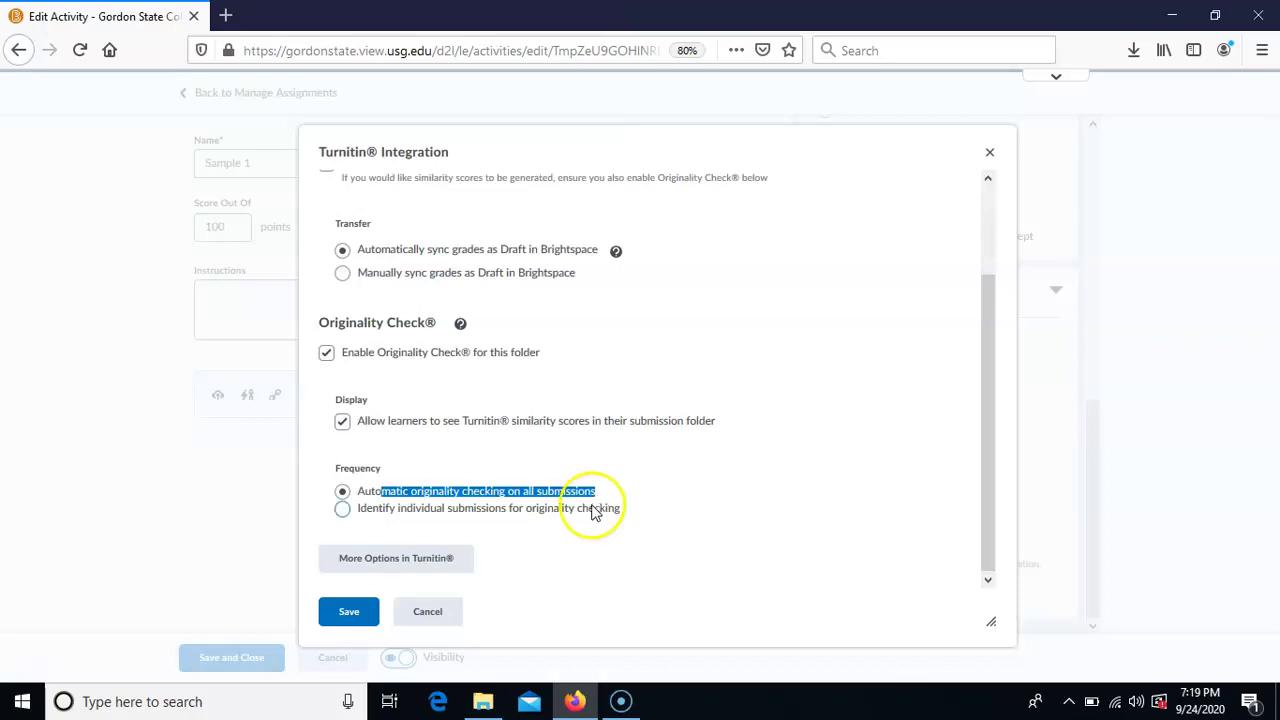
left_click_drag(364, 511, 566, 519)
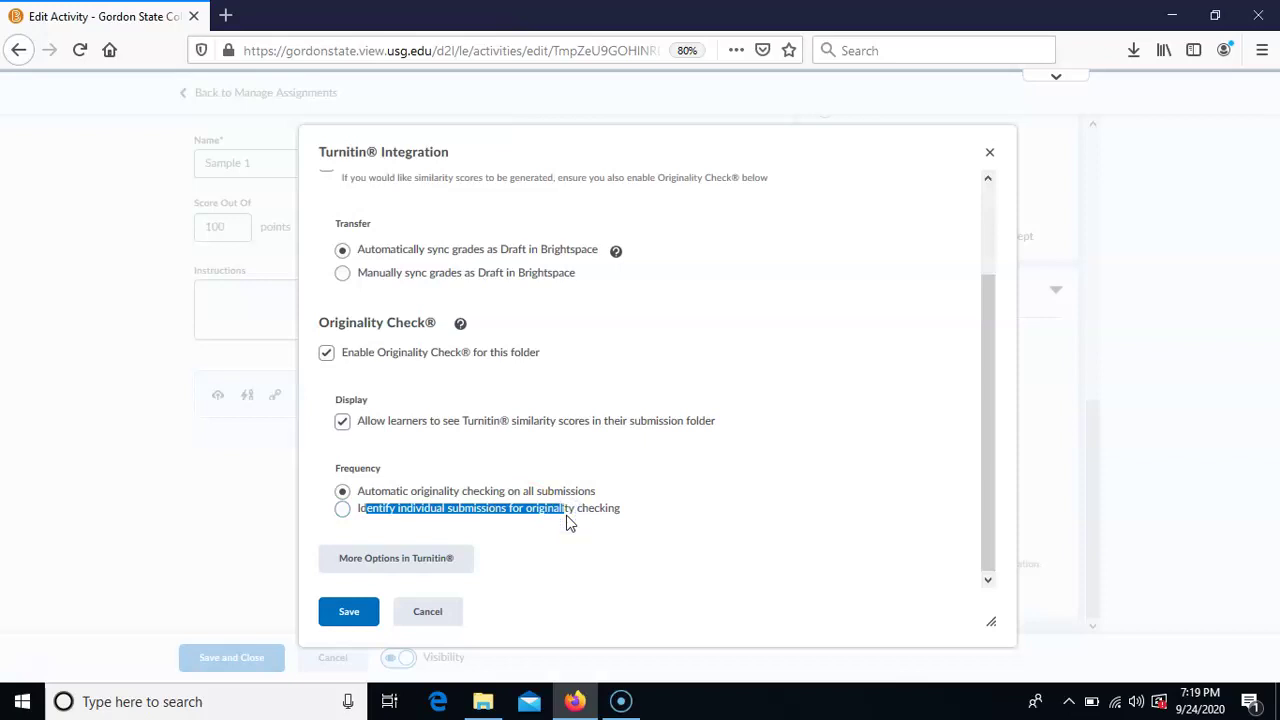
left_click_drag(370, 493, 449, 491)
left_click_drag(981, 408, 1011, 274)
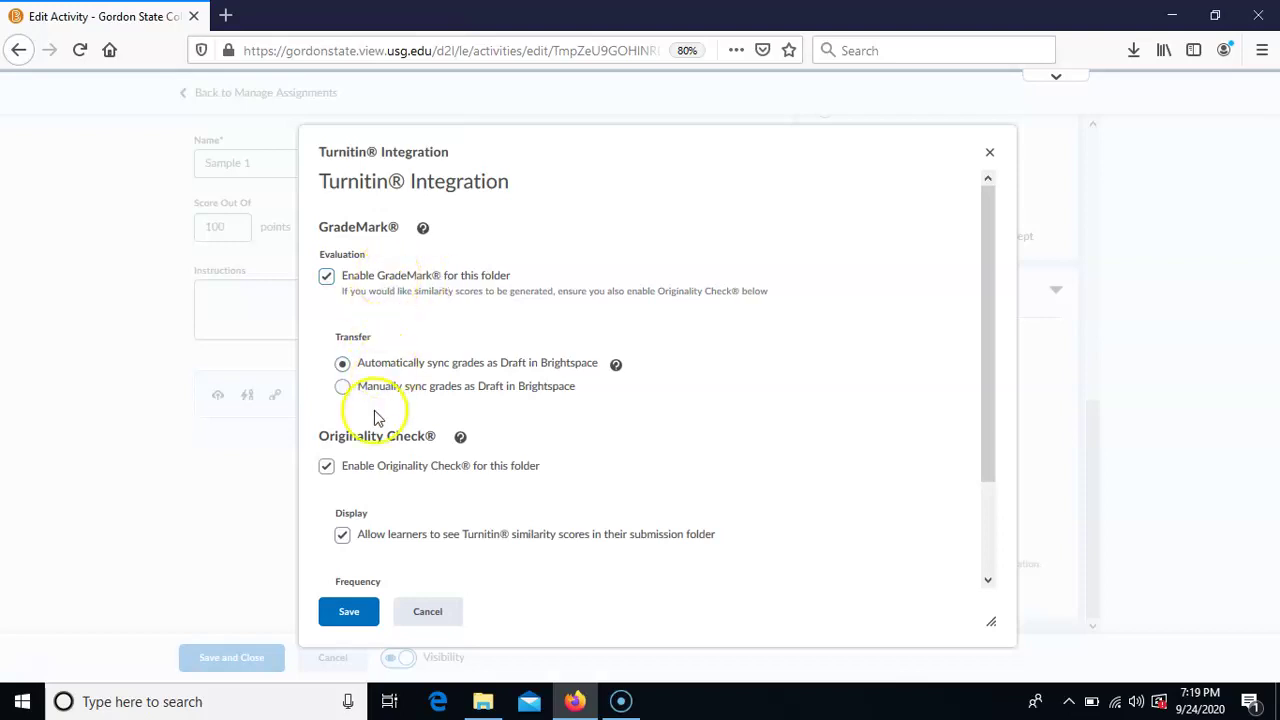
left_click_drag(983, 351, 990, 462)
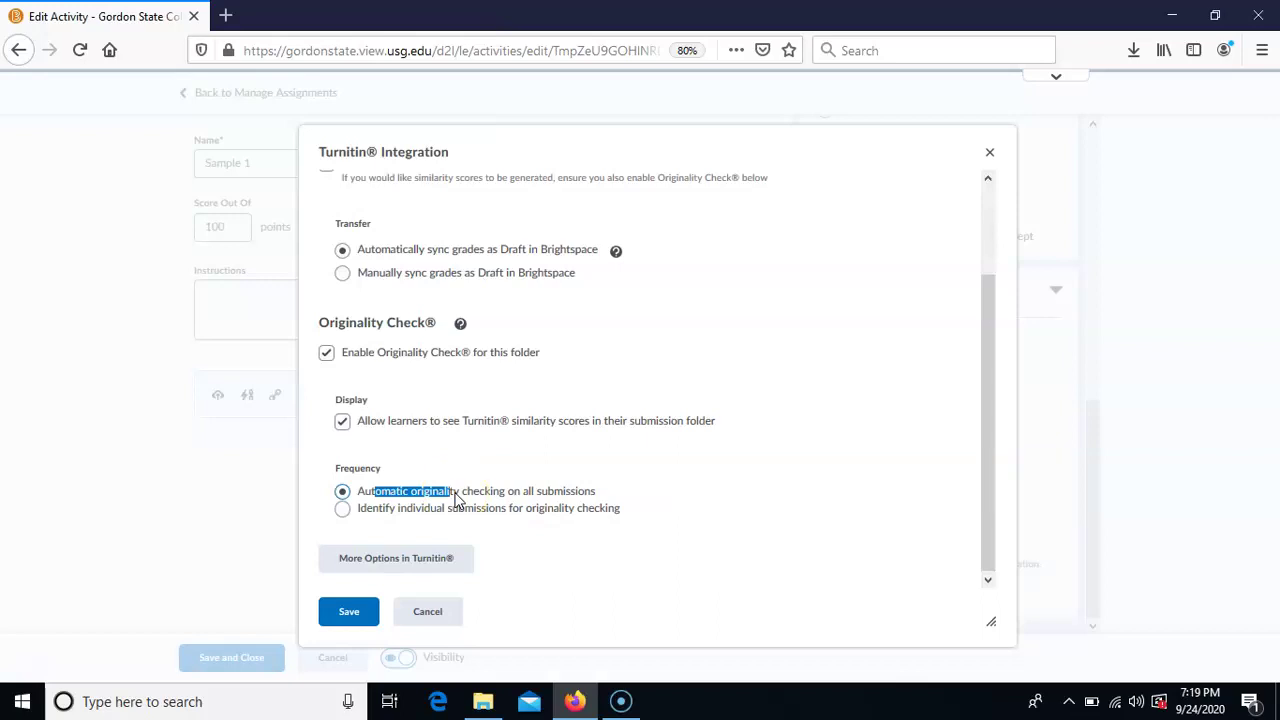
left_click(421, 566)
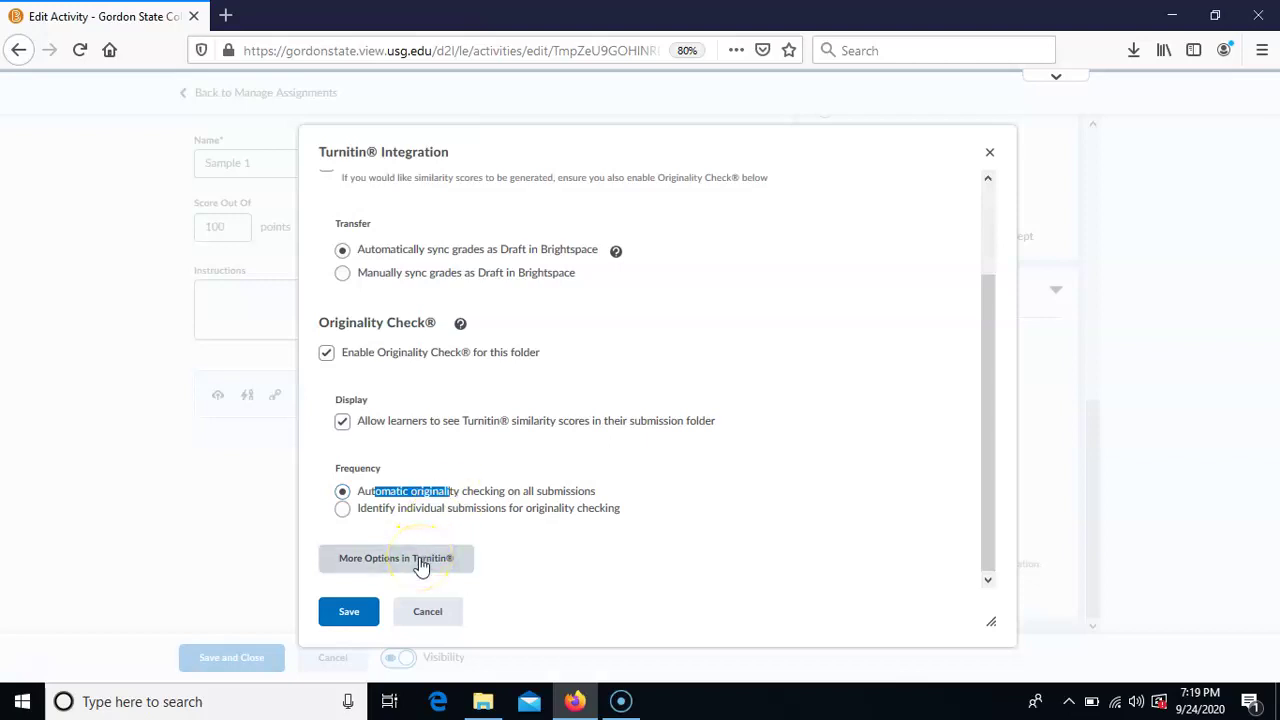
Open Turnitin's More Options window, centre it, and expand Optional Settings
left_click(421, 566)
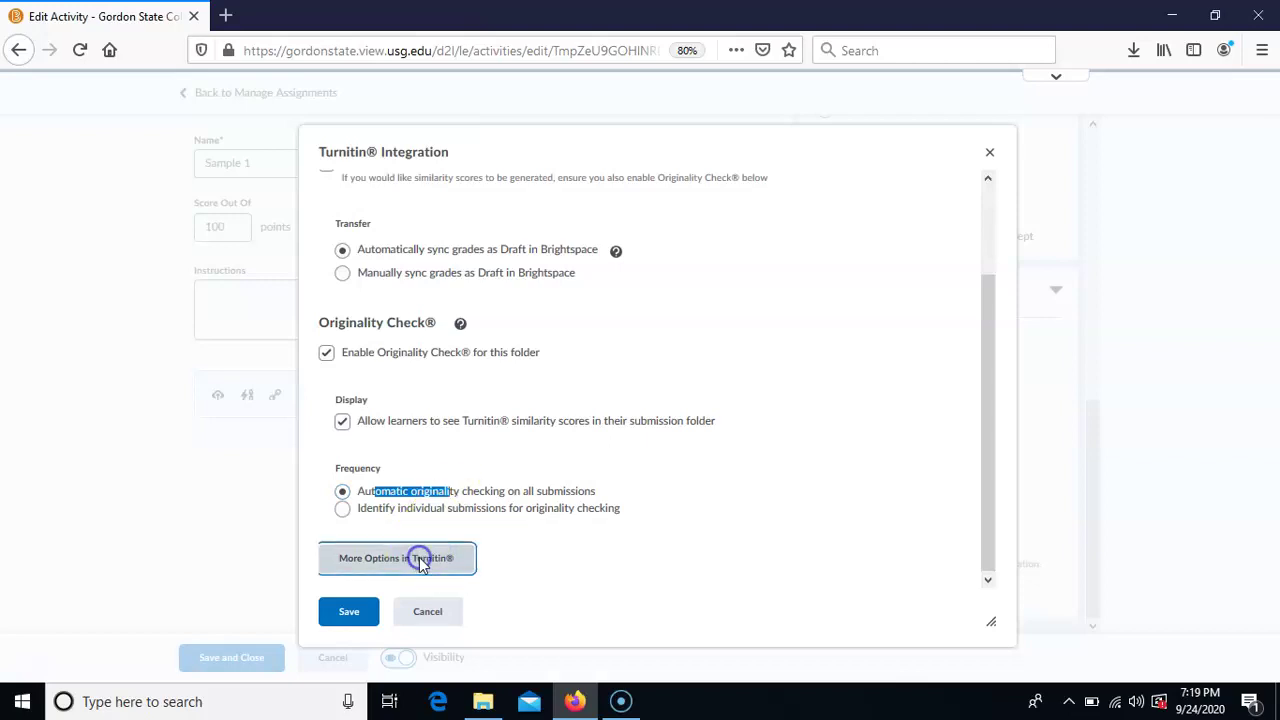
left_click_drag(257, 25, 463, 22)
left_click(637, 171)
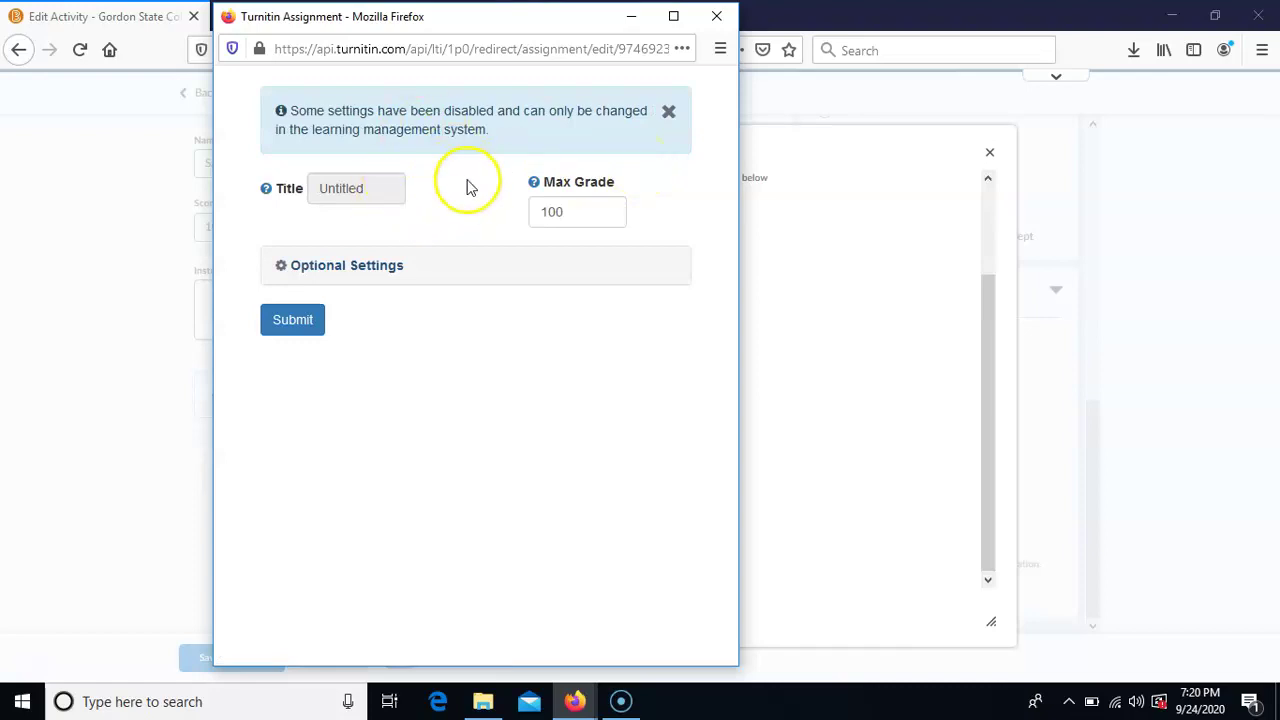
left_click(380, 270)
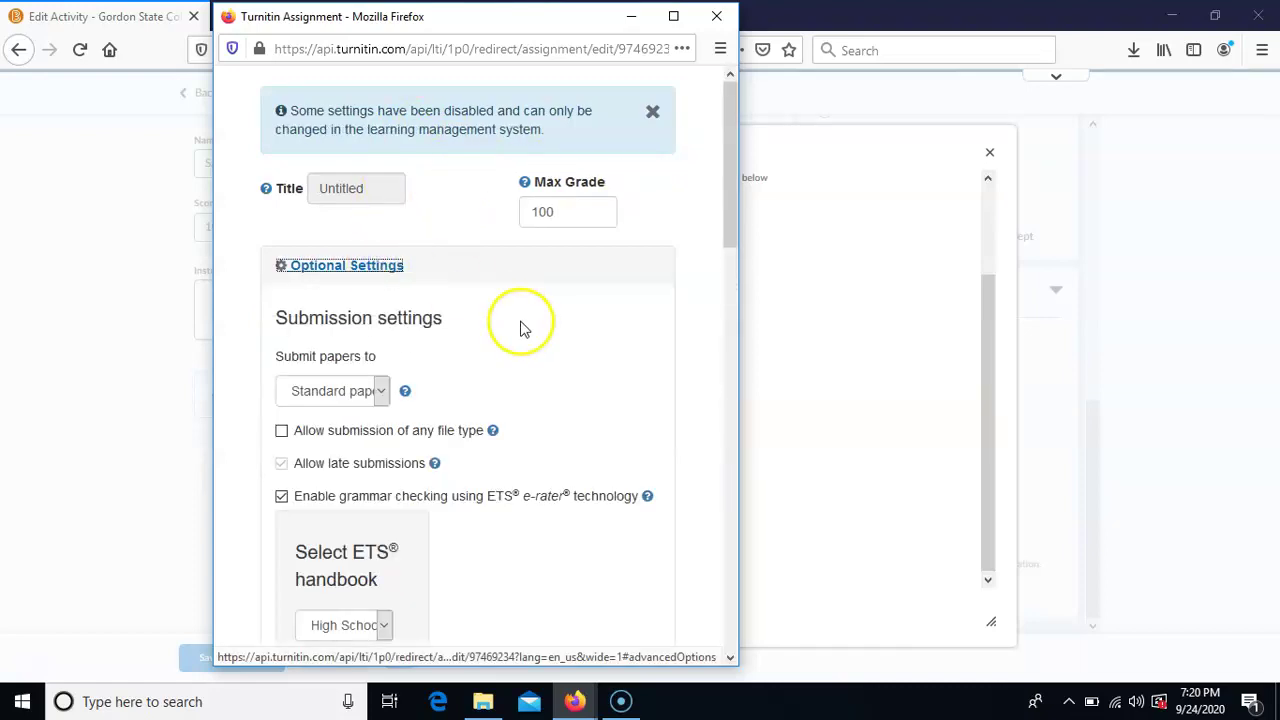
left_click_drag(727, 162, 714, 214)
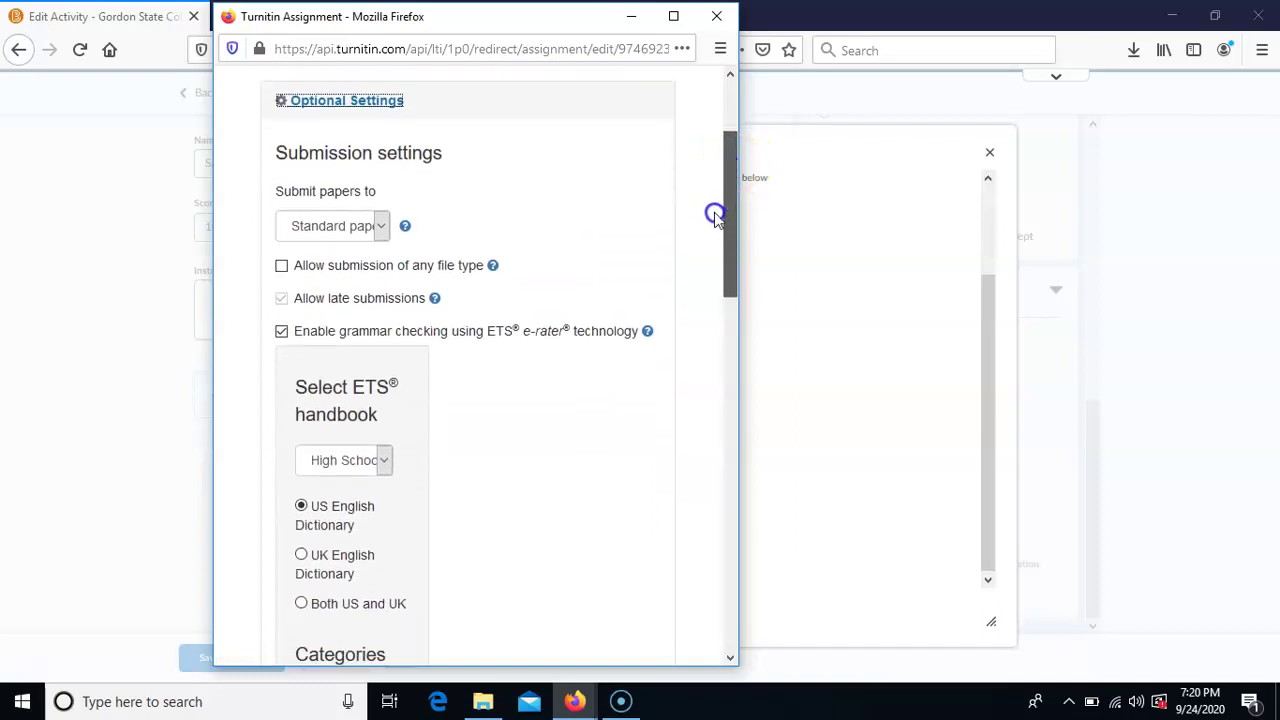
Keep submitted papers stored in the Standard paper repository
left_click(322, 228)
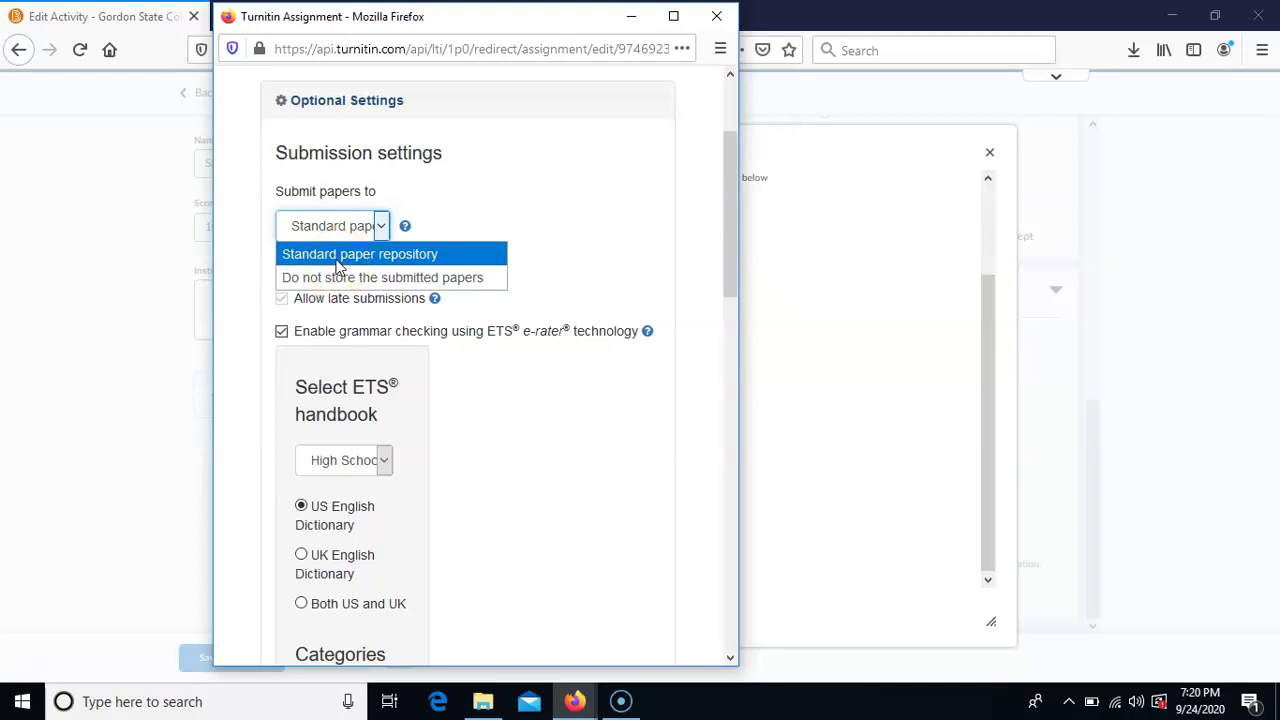
left_click(340, 256)
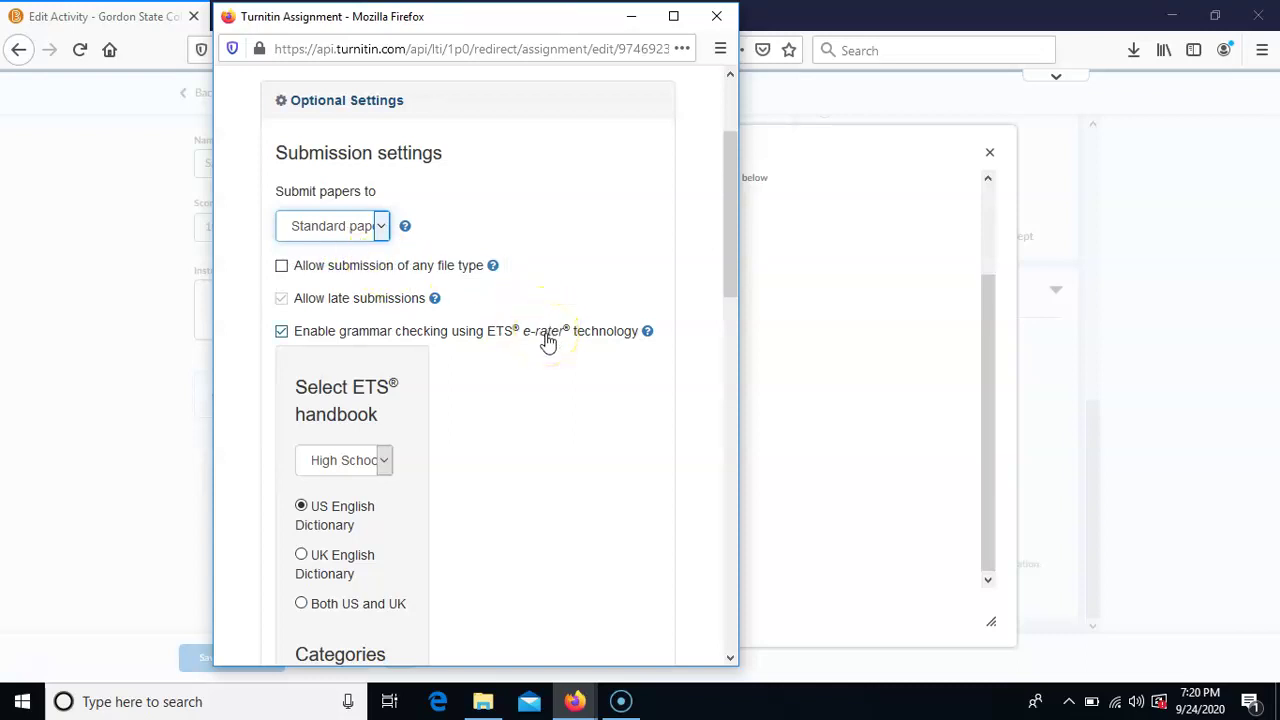
left_click_drag(729, 258, 766, 249)
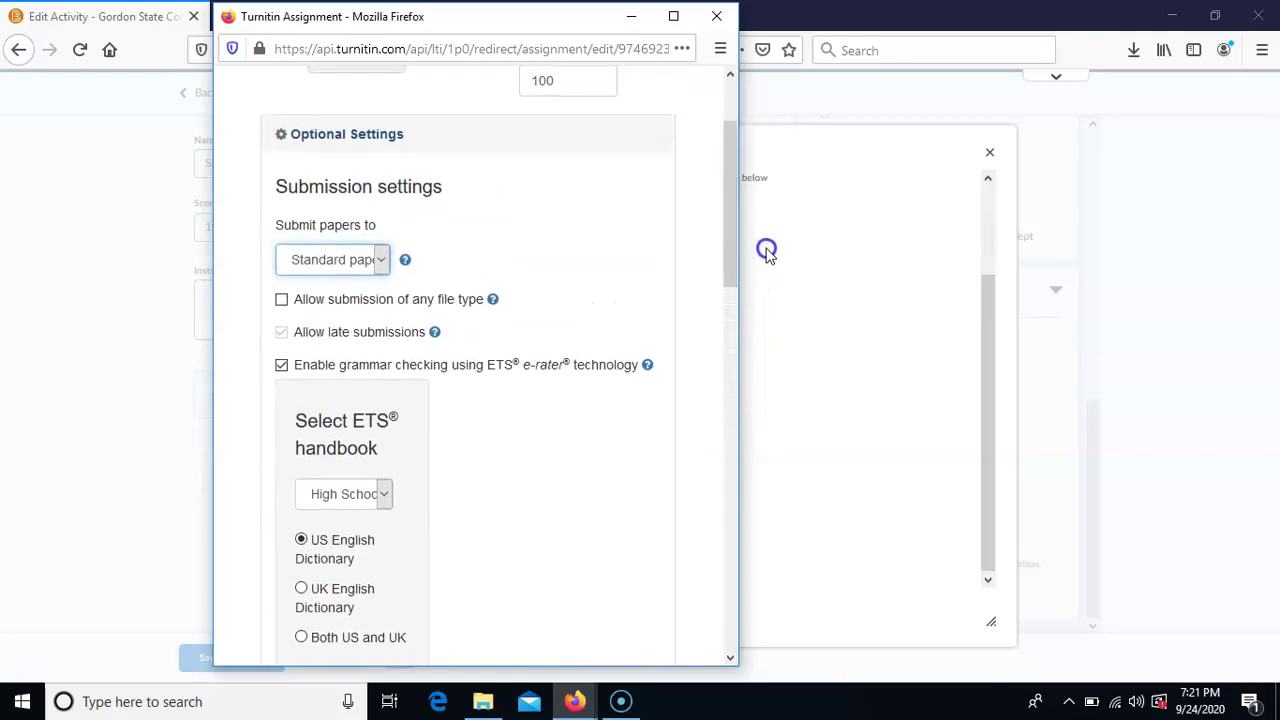
left_click(350, 262)
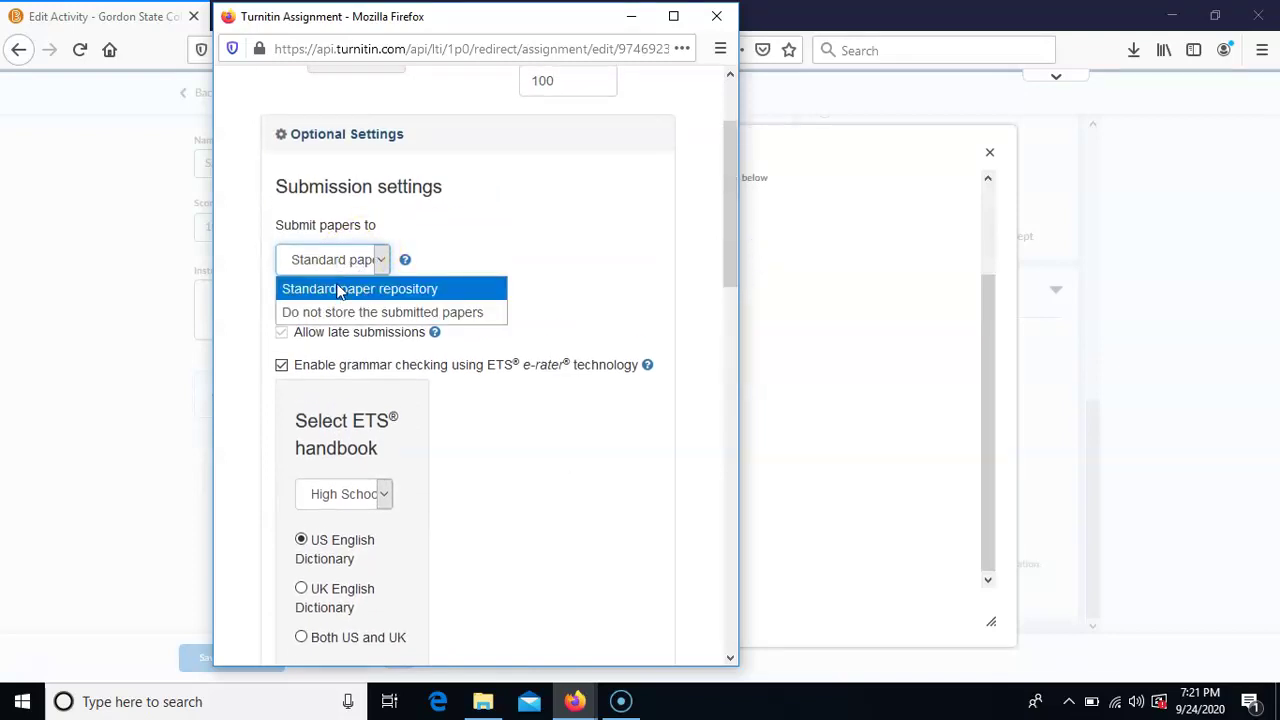
left_click(337, 287)
Set Similarity Report generation to immediate, with students able to resubmit until the due date
left_click_drag(729, 223, 709, 457)
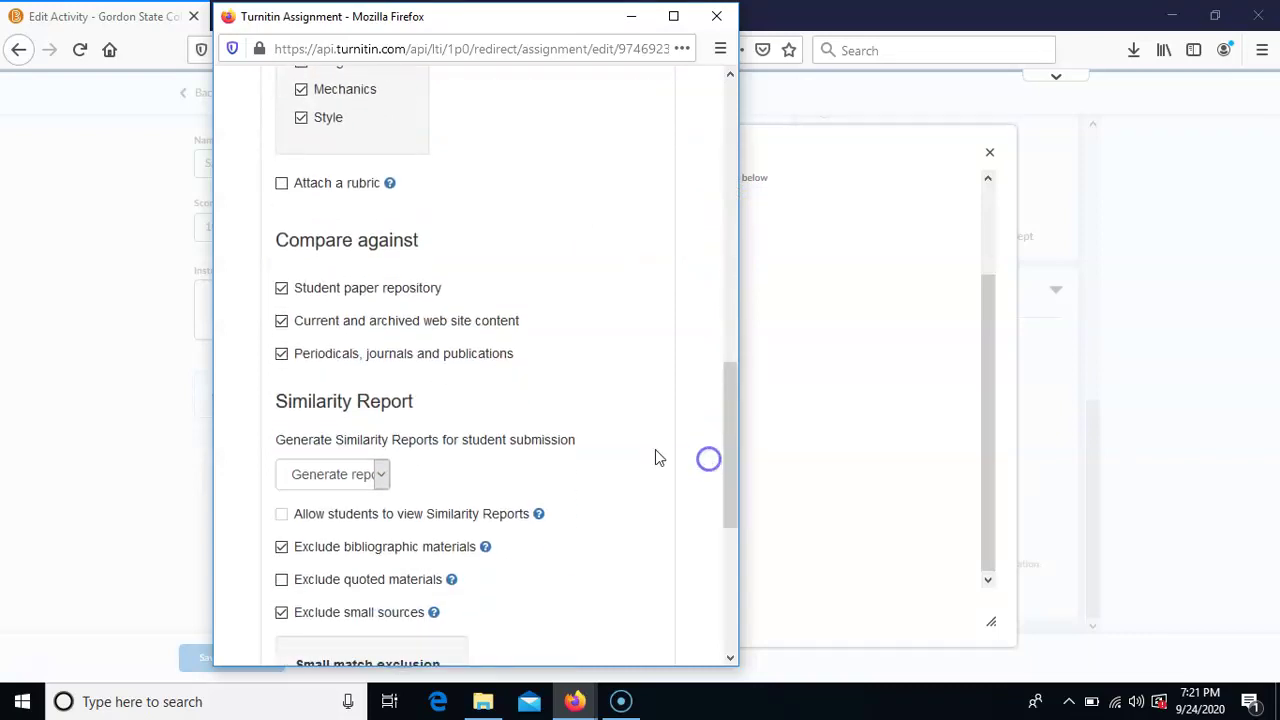
left_click_drag(277, 246, 423, 246)
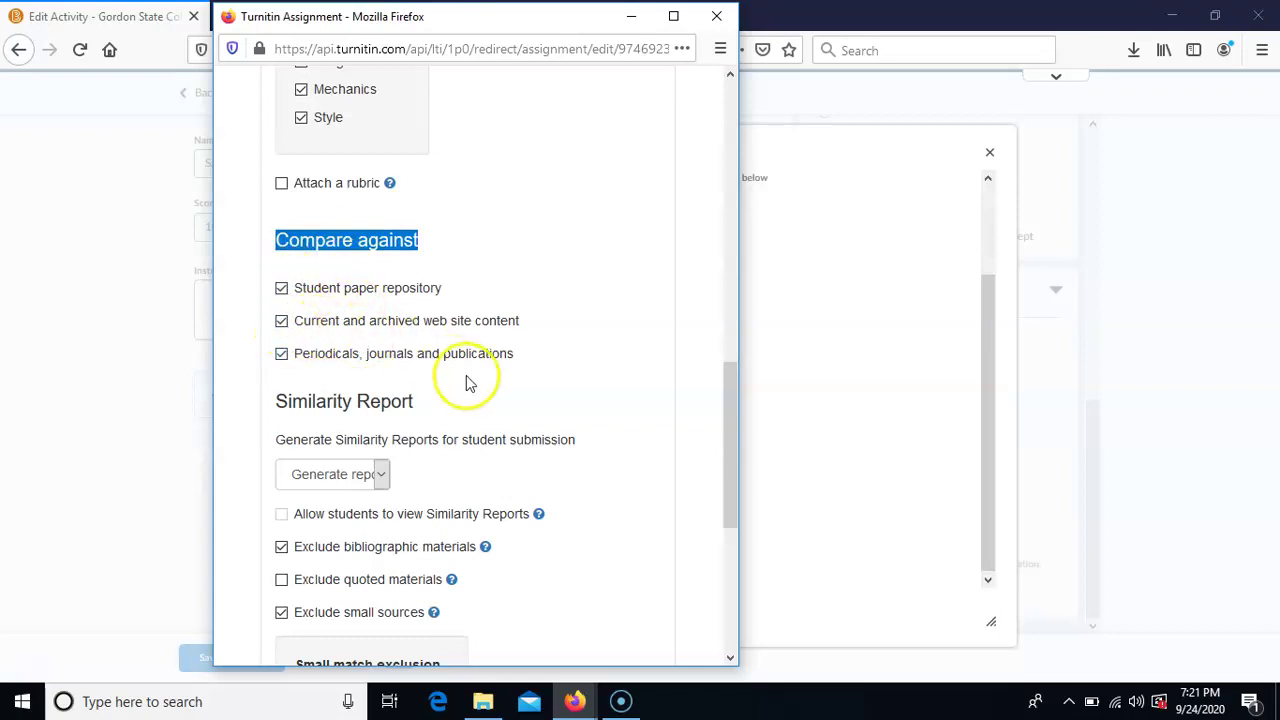
left_click_drag(727, 409, 734, 454)
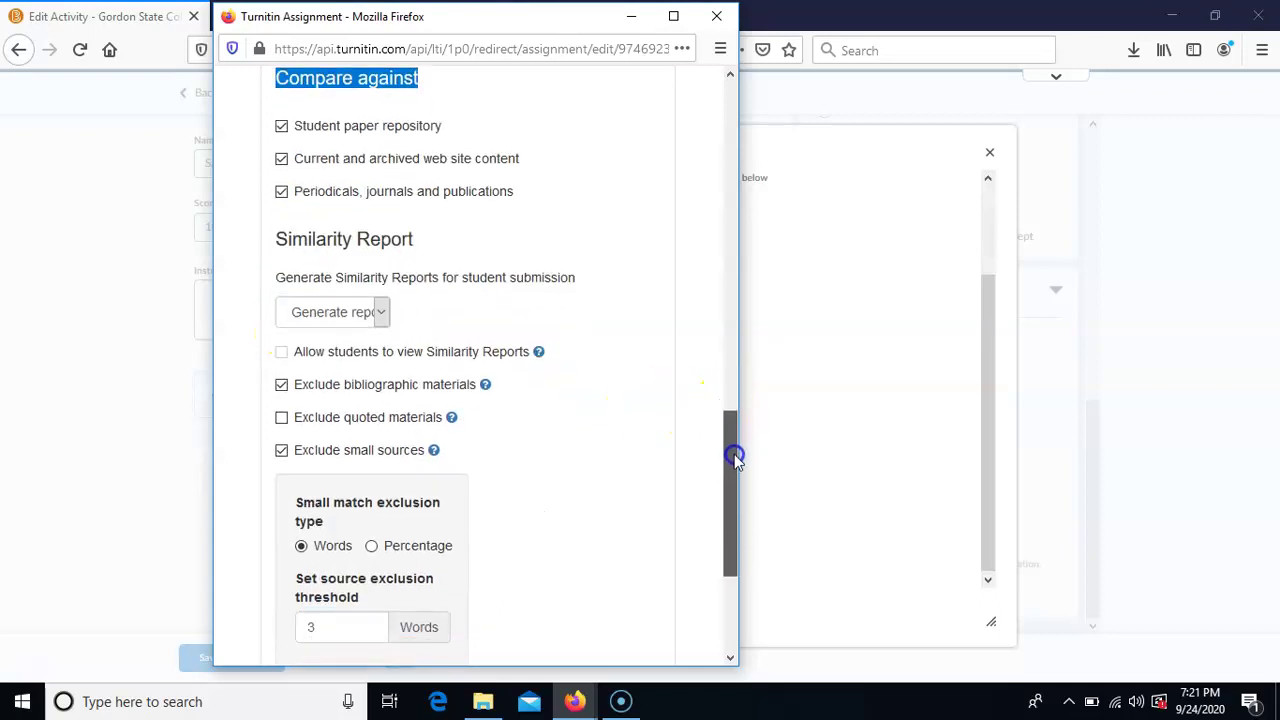
left_click(370, 312)
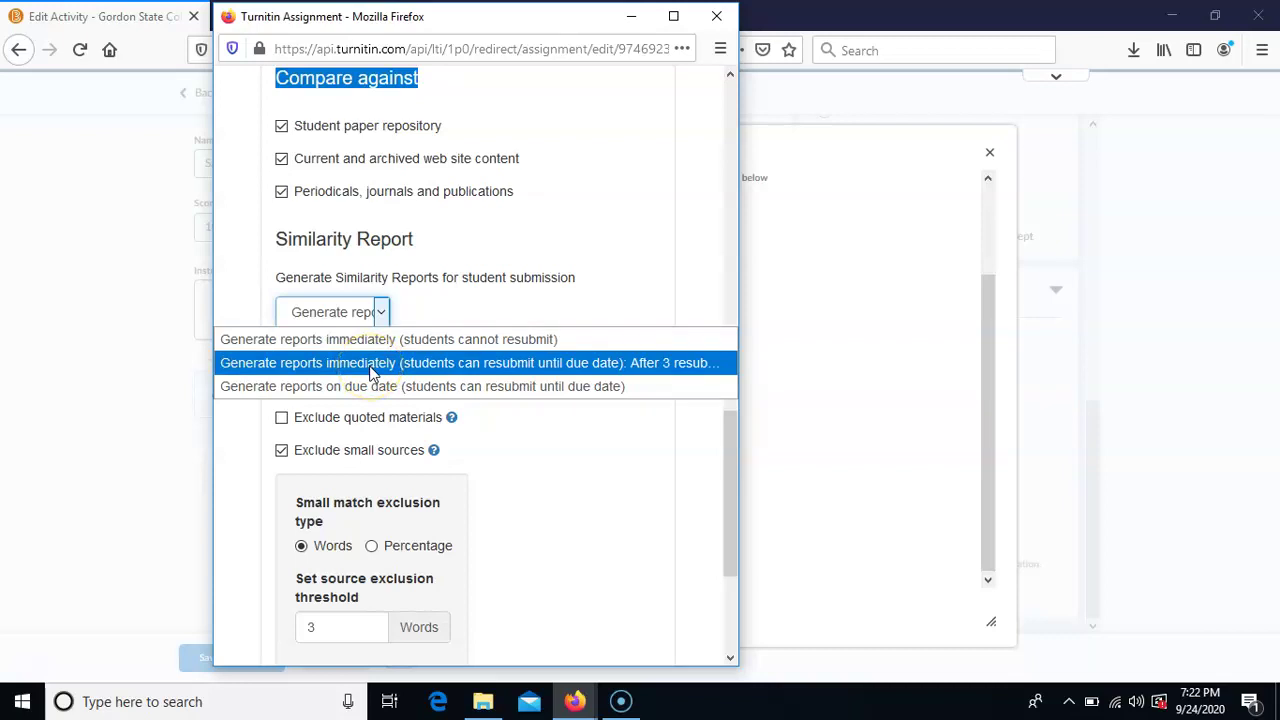
left_click(371, 366)
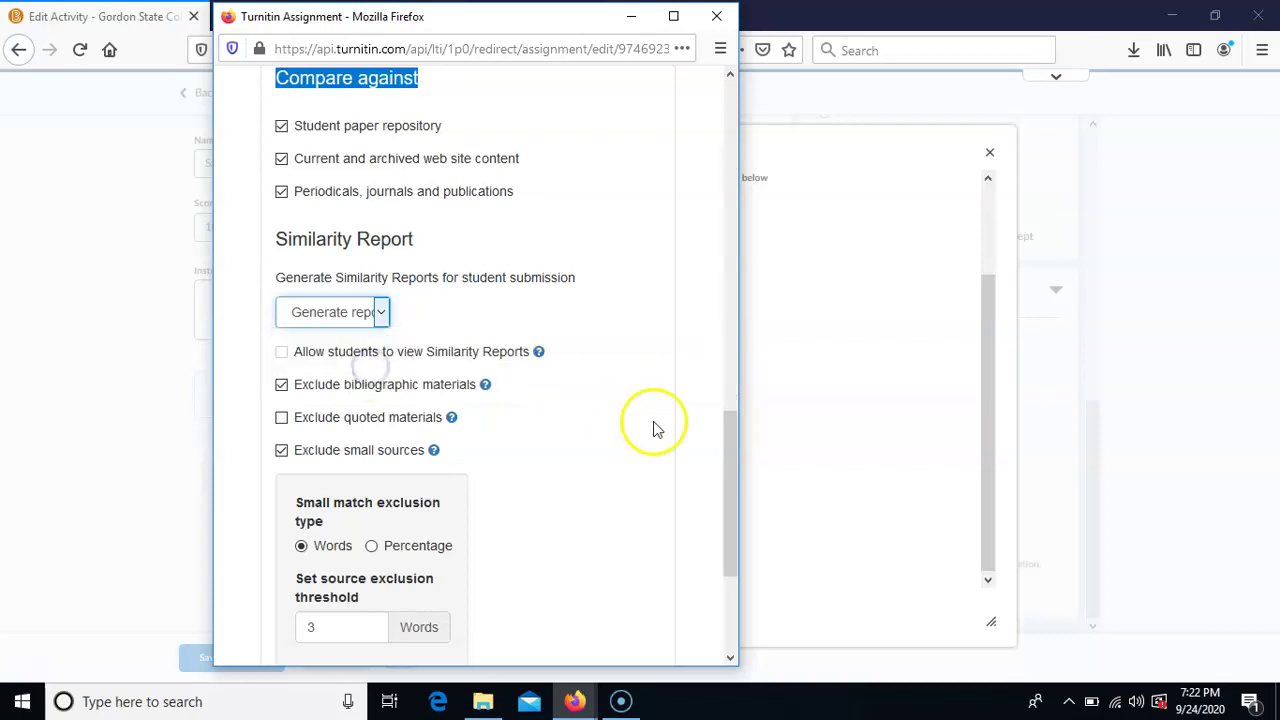
left_click_drag(728, 441, 736, 468)
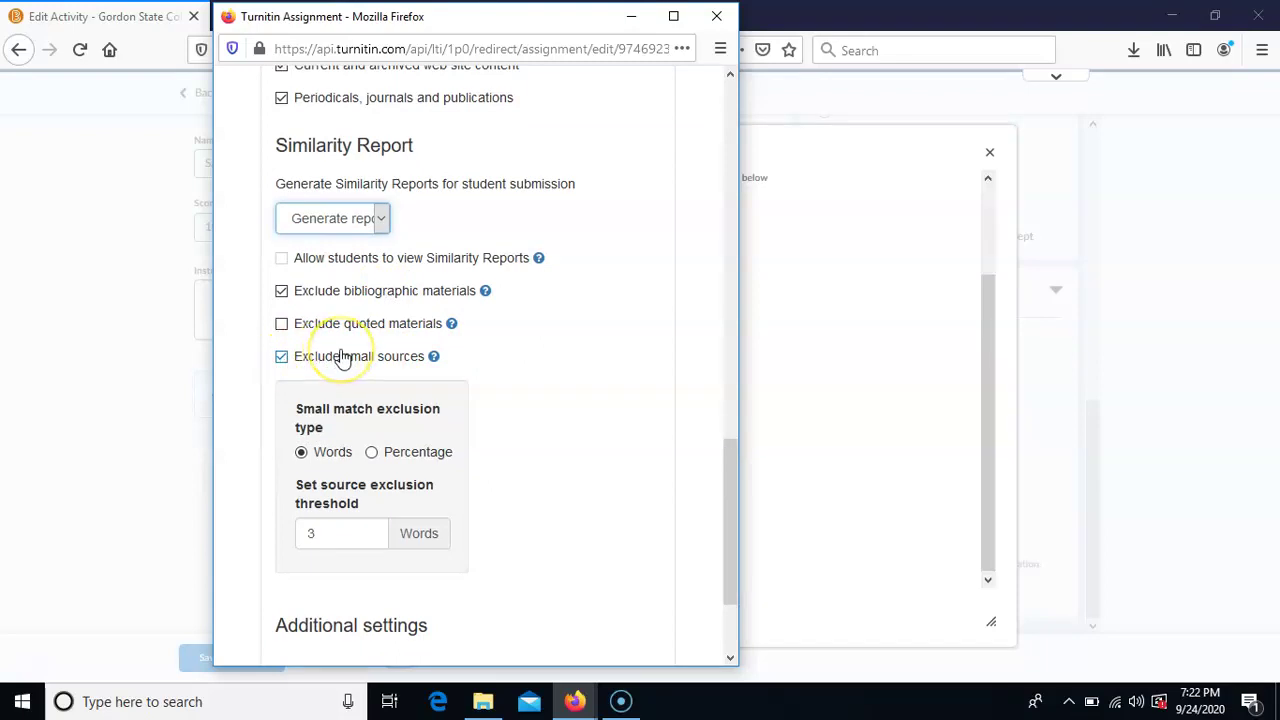
Stop excluding bibliographic materials and small sources, and save these Turnitin settings for future use
left_click(330, 533)
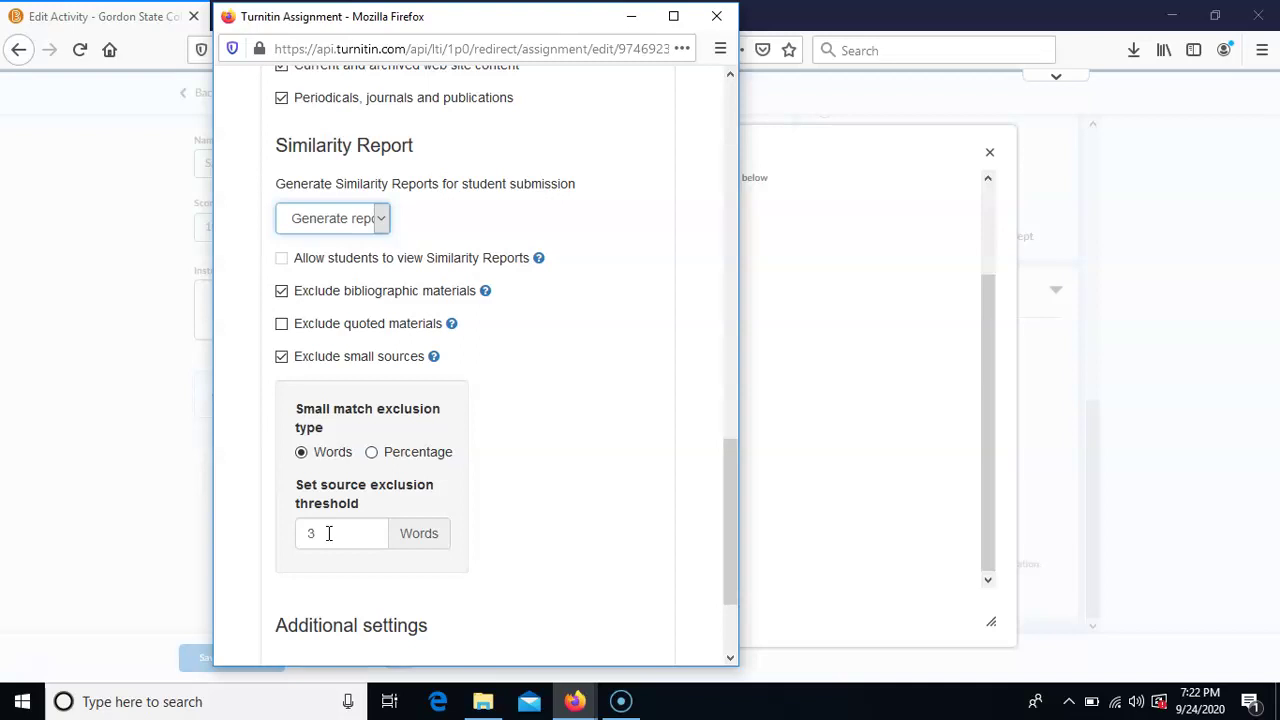
left_click(281, 290)
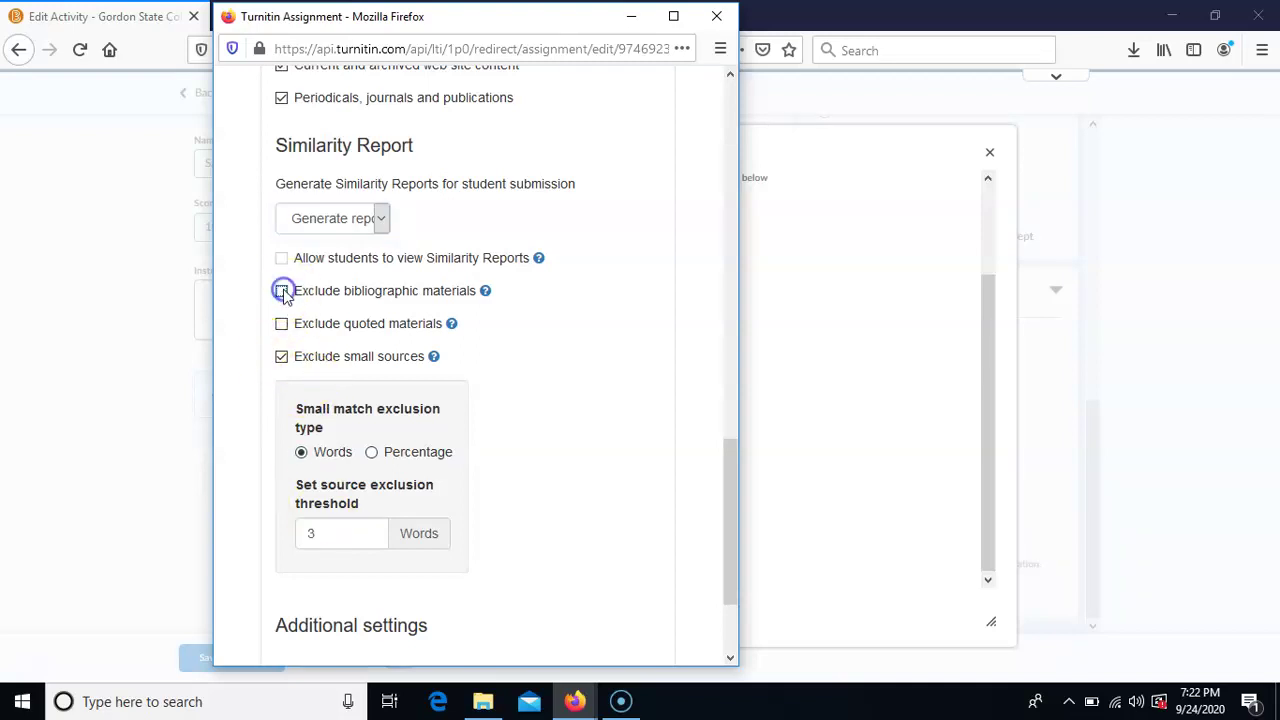
left_click(281, 360)
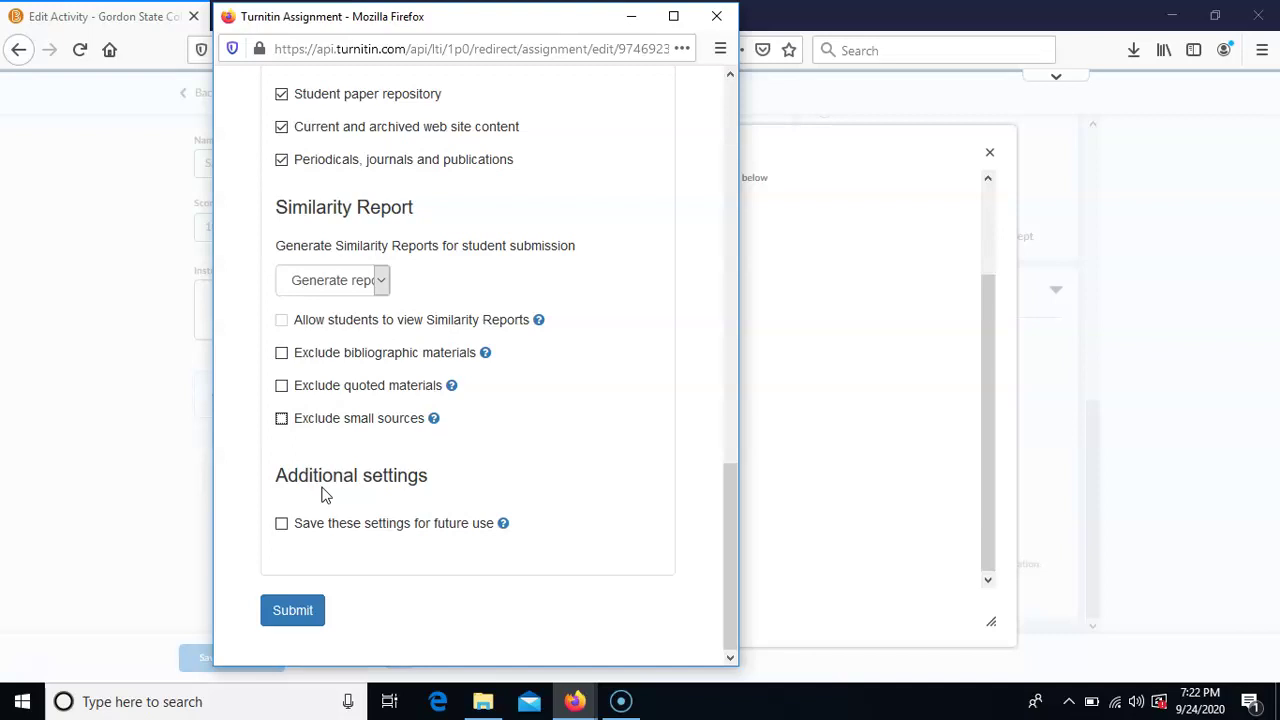
left_click(282, 524)
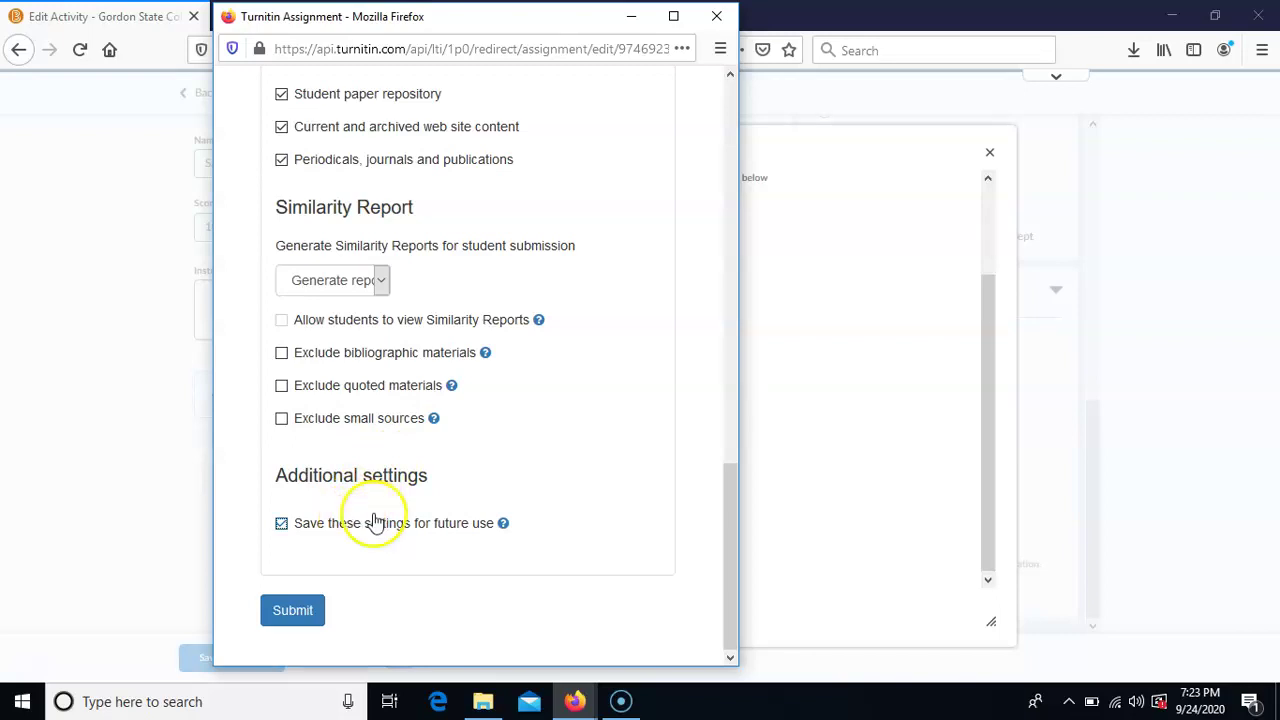
Generate similarity reports immediately with resubmissions allowed until the due date, and submit the settings
mouse_move(734, 517)
left_mouse_down()
mouse_move(762, 95)
mouse_move(731, 177)
mouse_move(743, 449)
mouse_move(725, 512)
left_mouse_up()
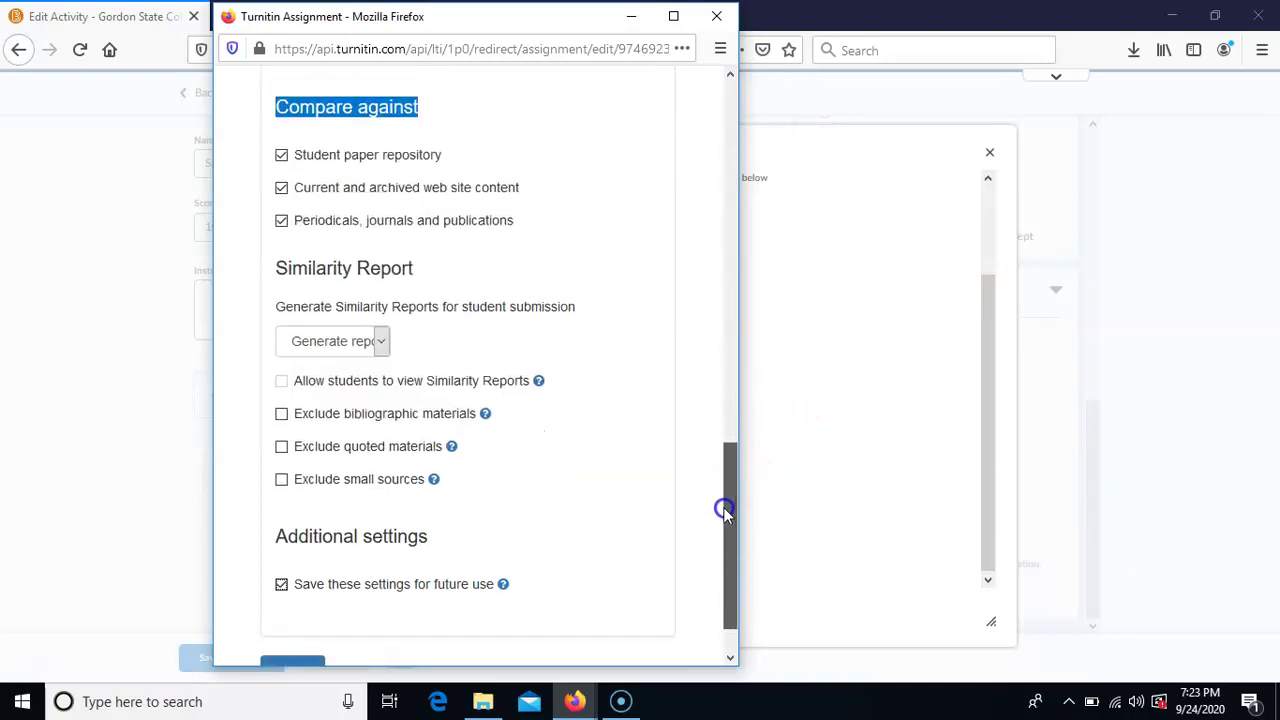
left_click(330, 341)
left_click(326, 393)
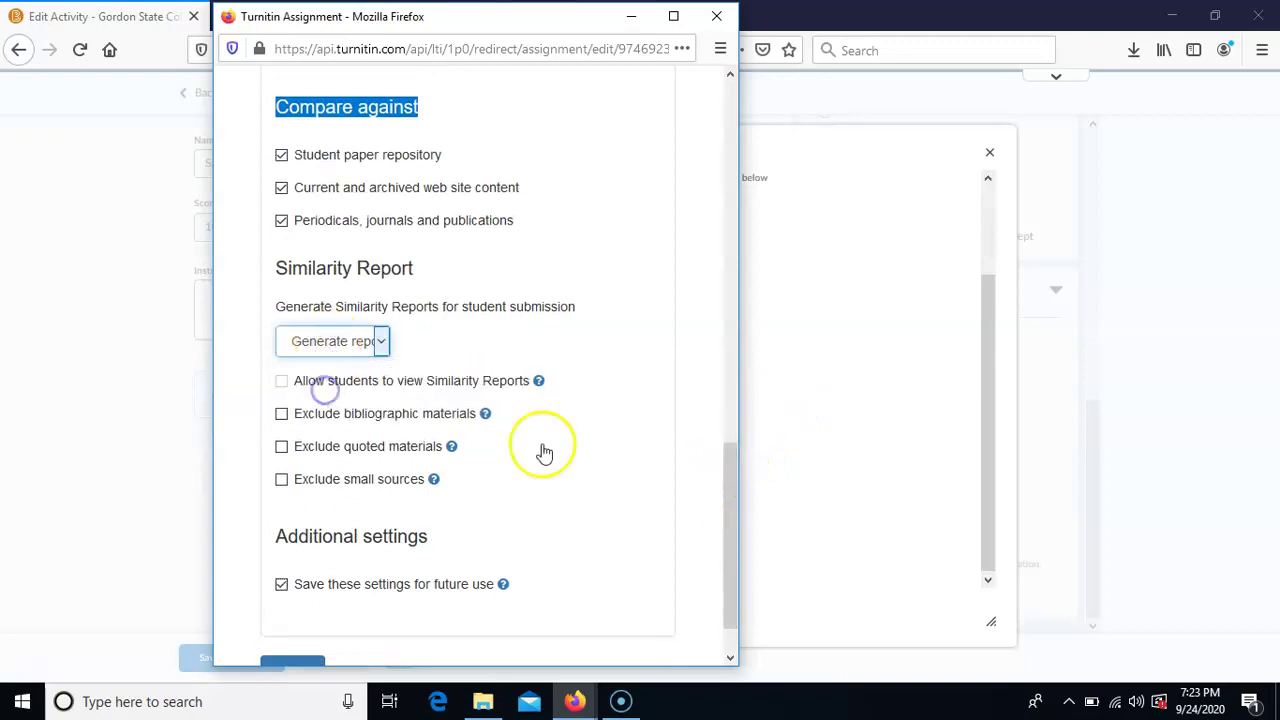
left_click_drag(732, 523, 735, 578)
left_click(292, 607)
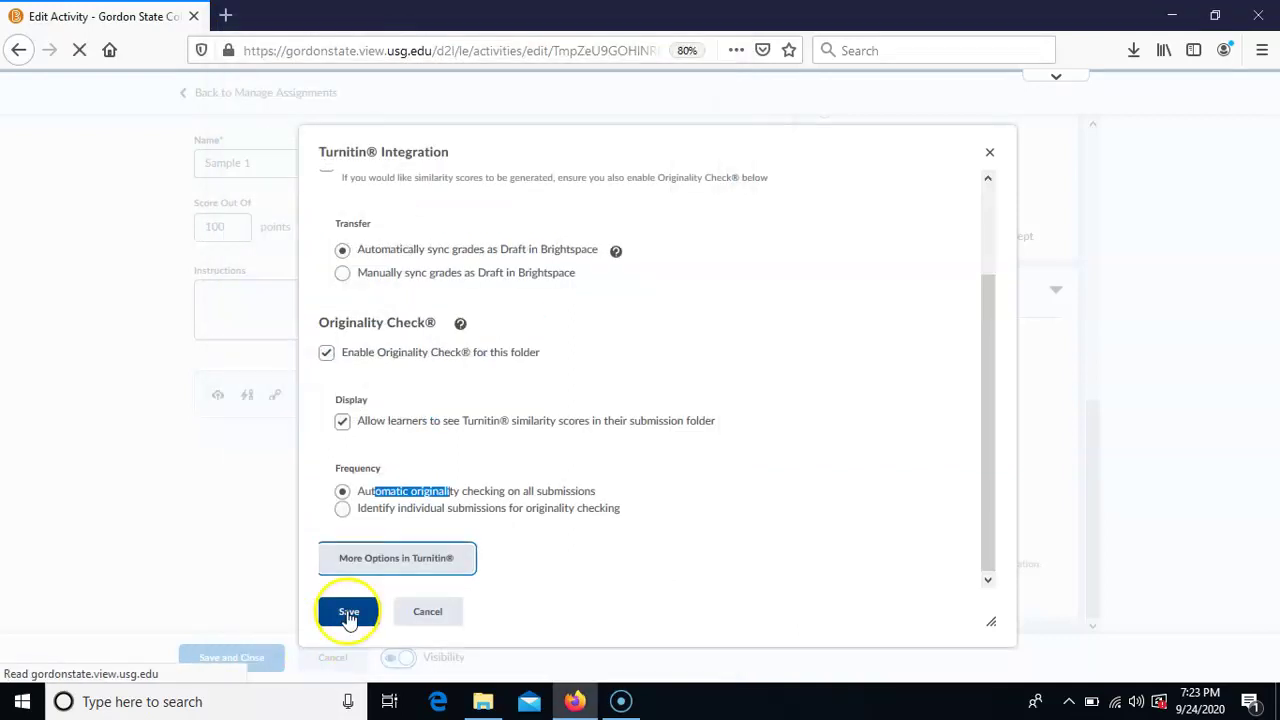
Save the Turnitin integration settings and Save and Close the Sample 1 assignment
left_click(349, 614)
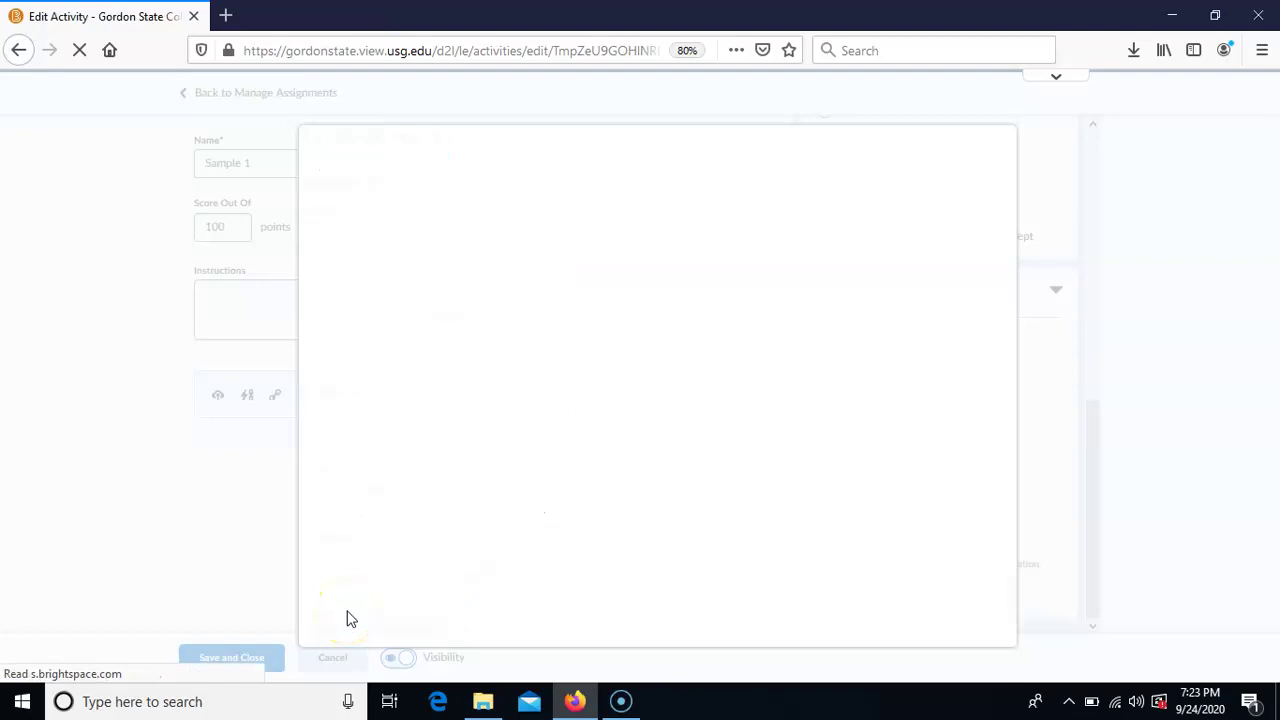
left_click(338, 621)
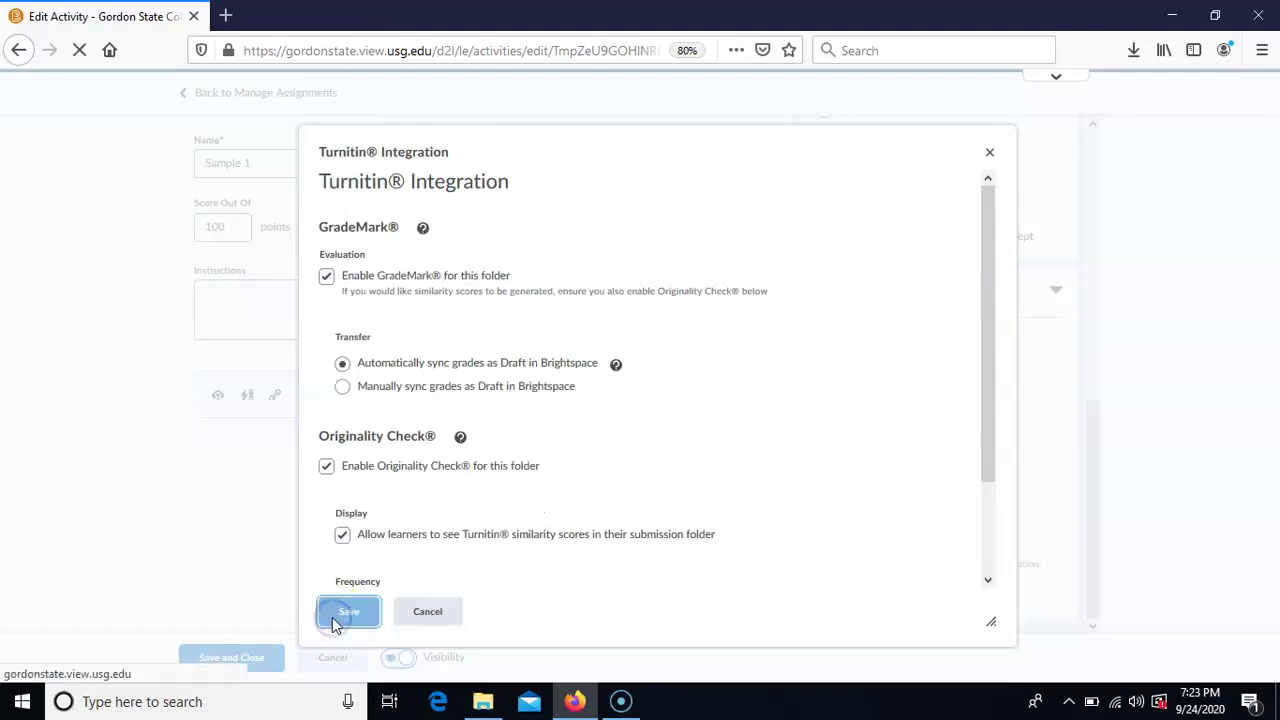
left_click(257, 661)
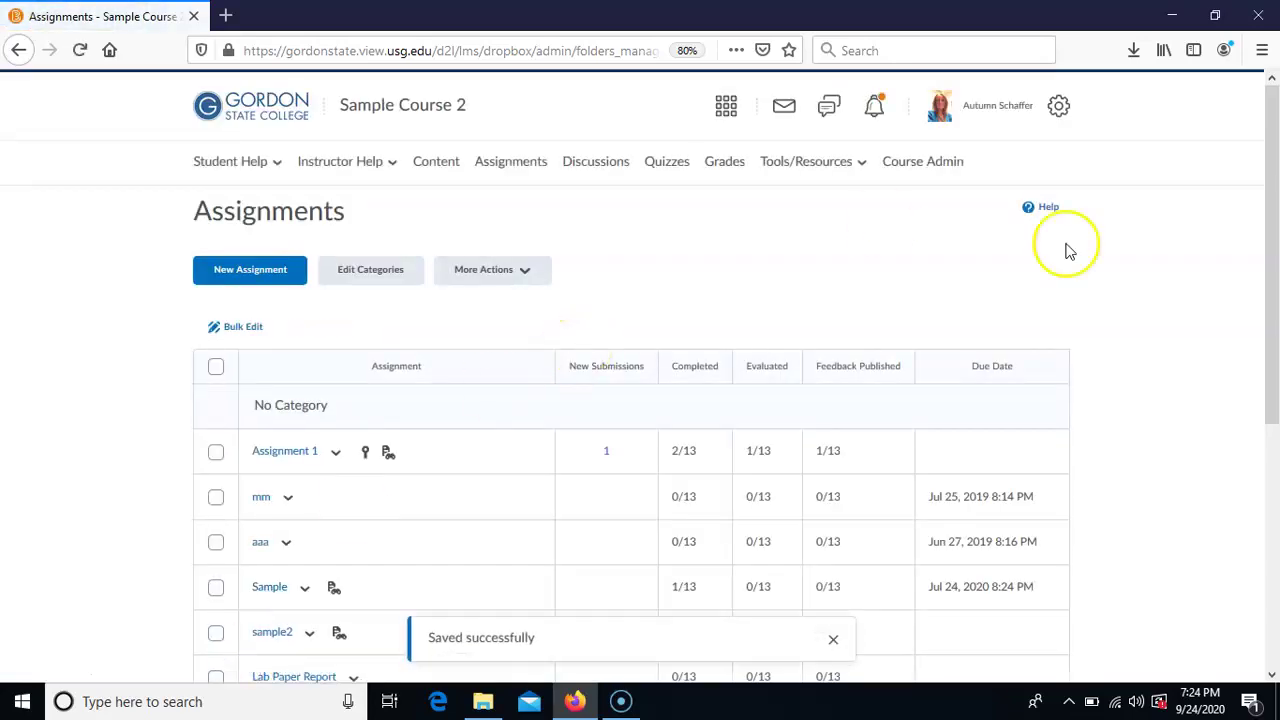
left_click_drag(1273, 195, 1275, 473)
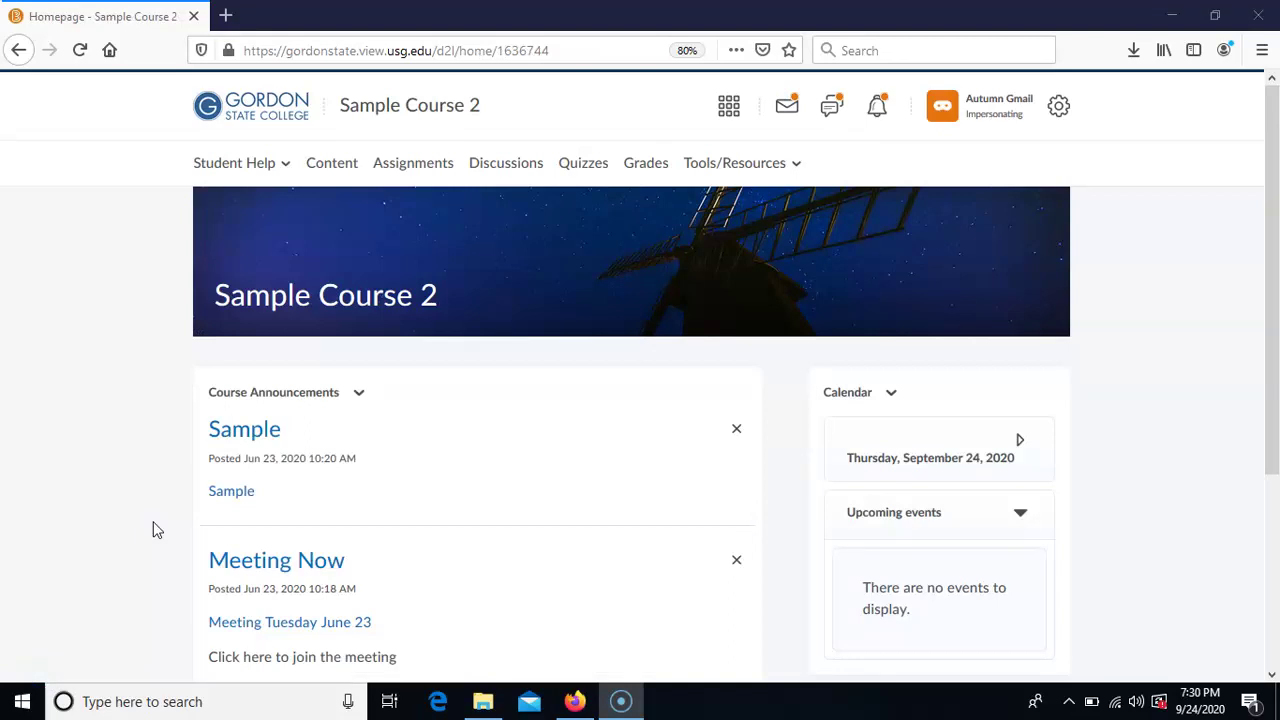
Open Sample 1's '1 Submission, 1 File' history to see paper.docx scored 21% similarity
left_click(426, 166)
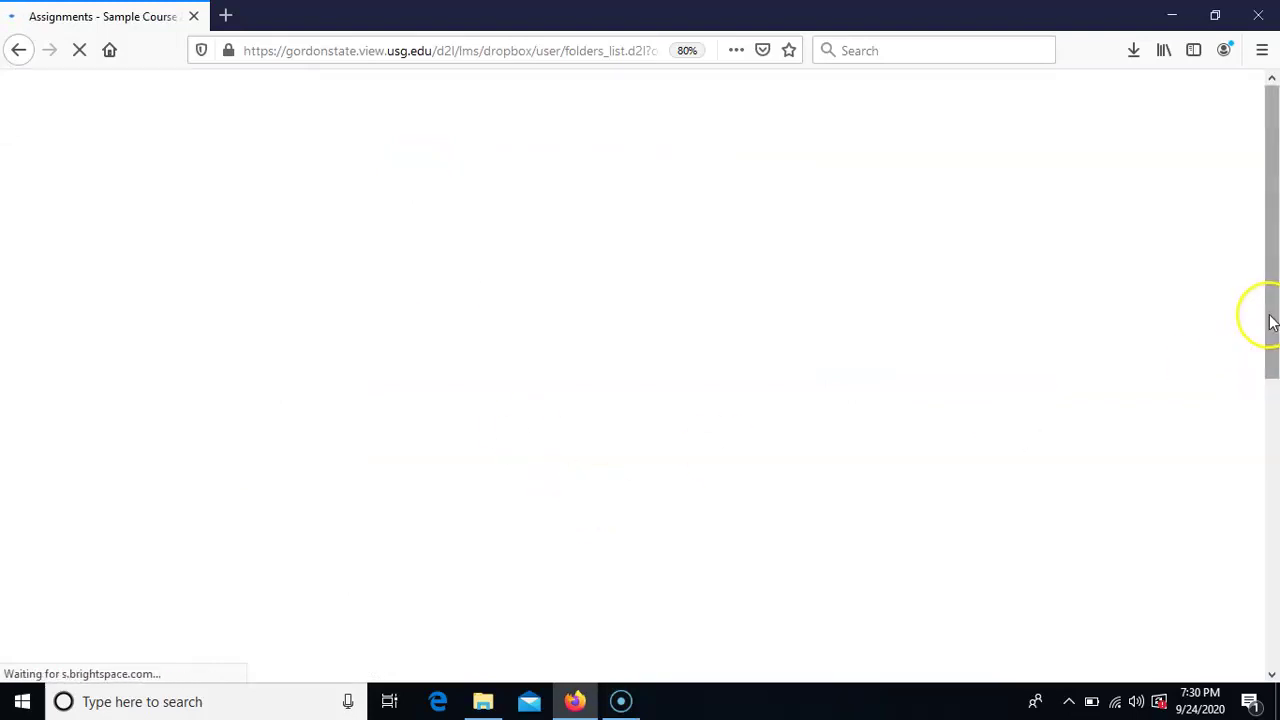
left_click_drag(1270, 322, 1262, 566)
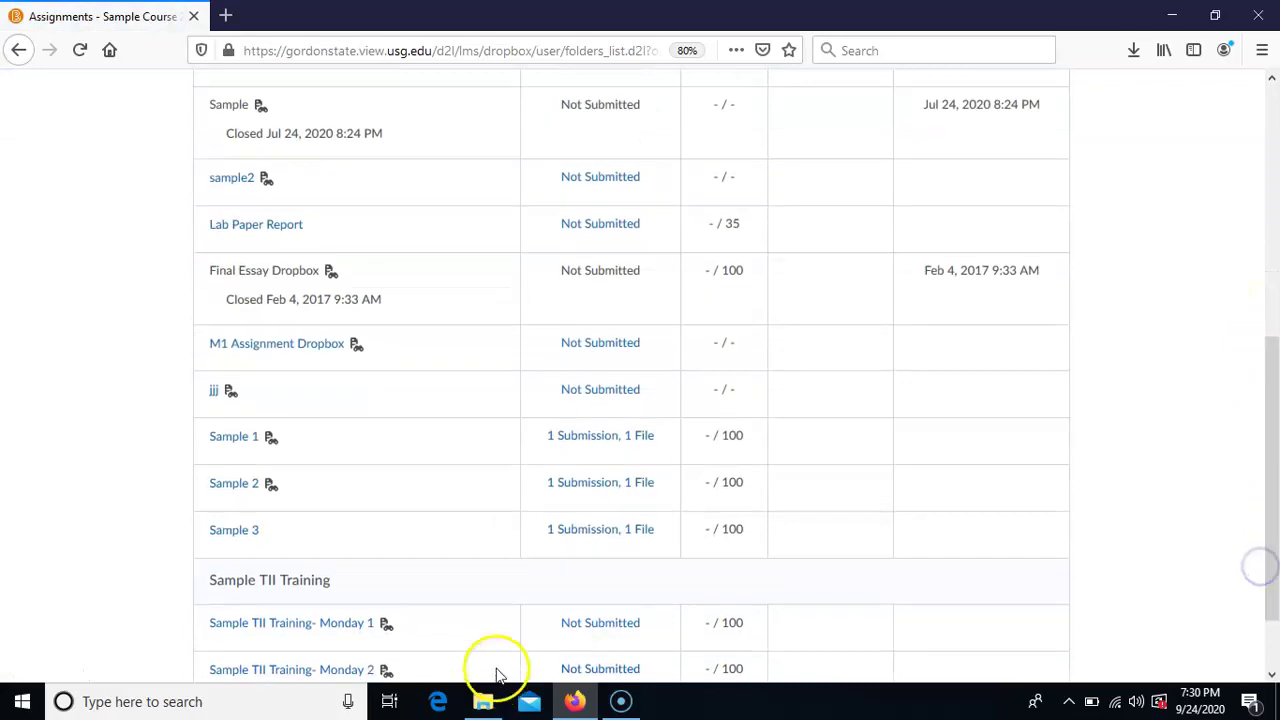
left_click(606, 438)
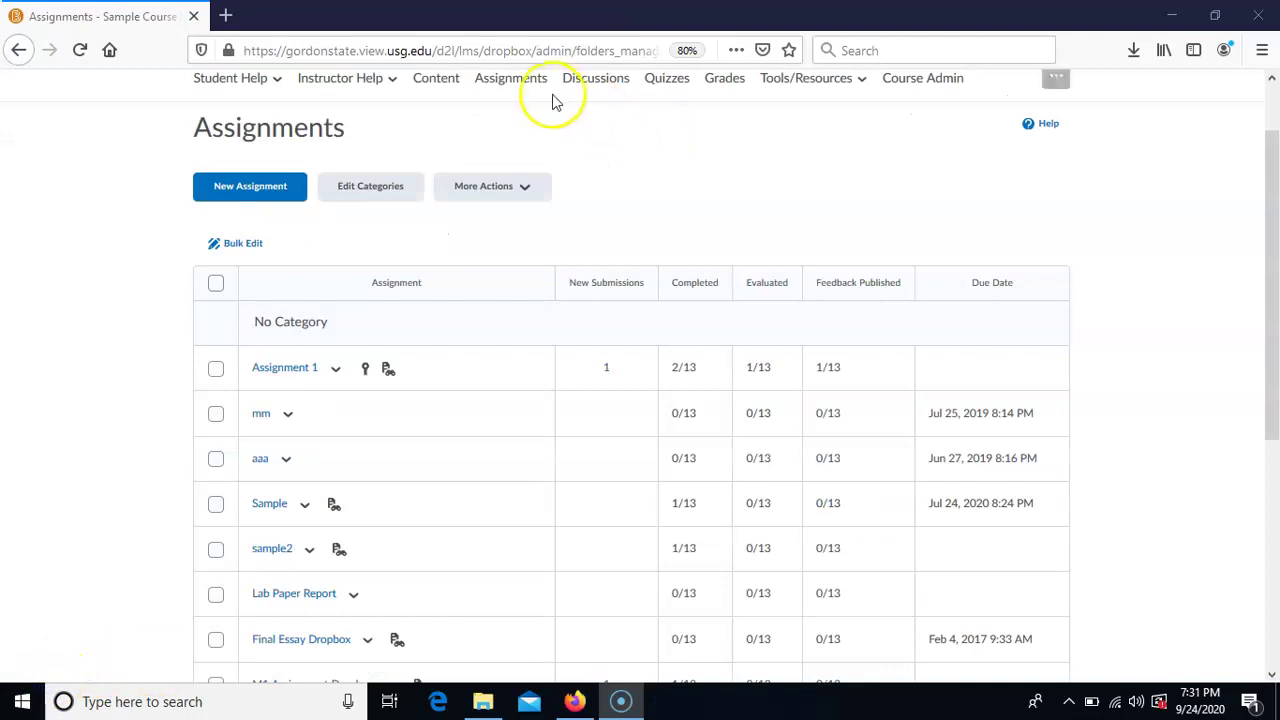
Check Sample 1's submissions, then scroll the Assignments list to Samples 1–3, each with one new submission
left_click_drag(1270, 302, 1269, 463)
left_click(279, 481)
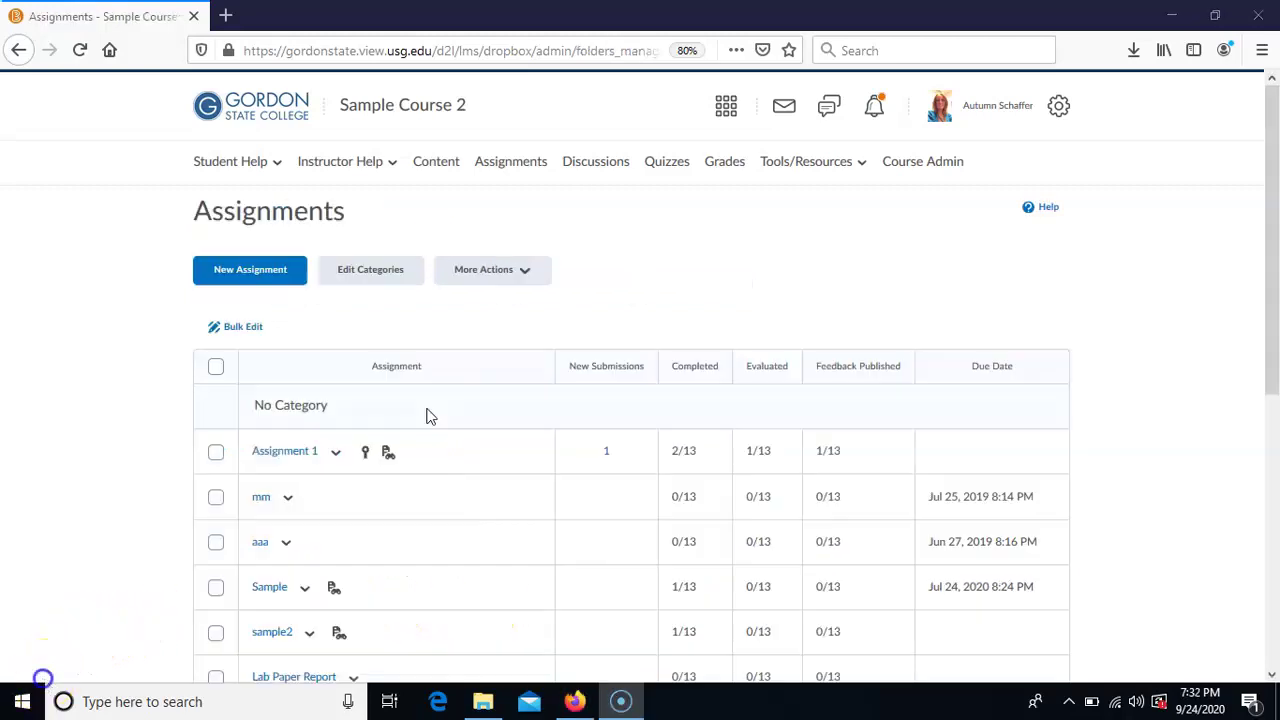
left_click_drag(1272, 320, 1274, 543)
Edit Sample 3 and open its Turnitin integration settings under Evaluation & Feedback
left_click(314, 537)
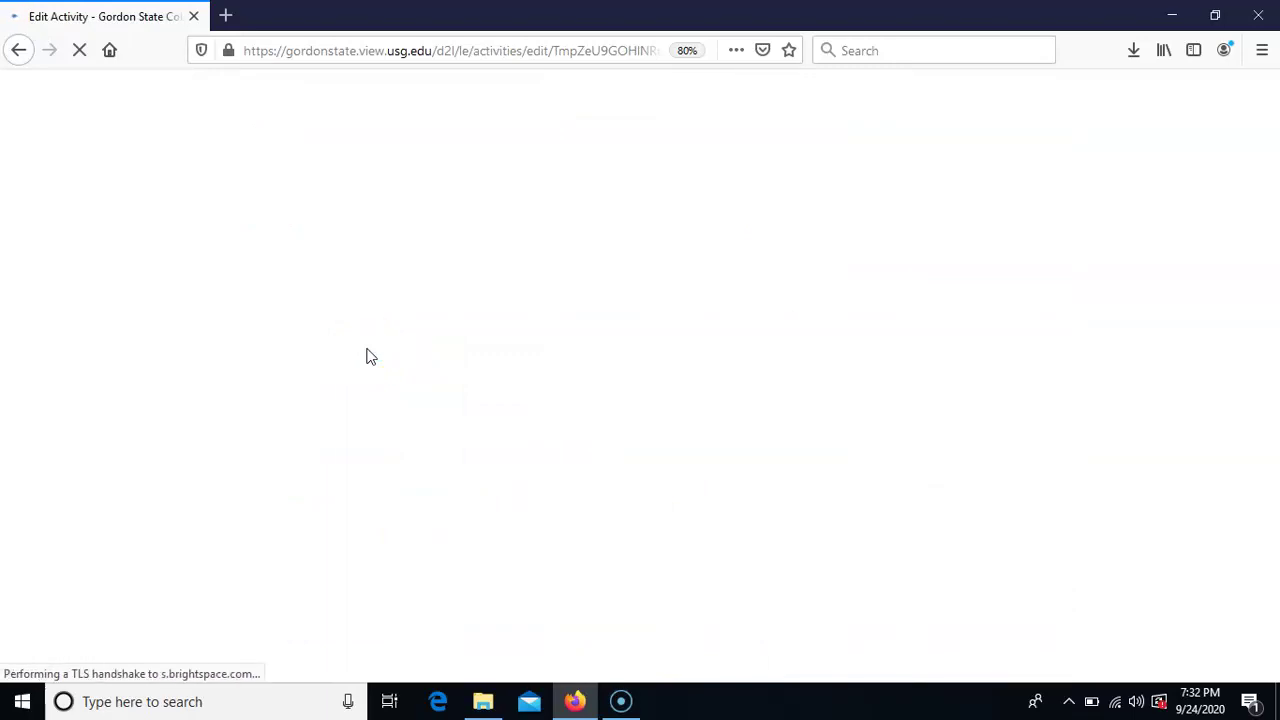
left_click(770, 374)
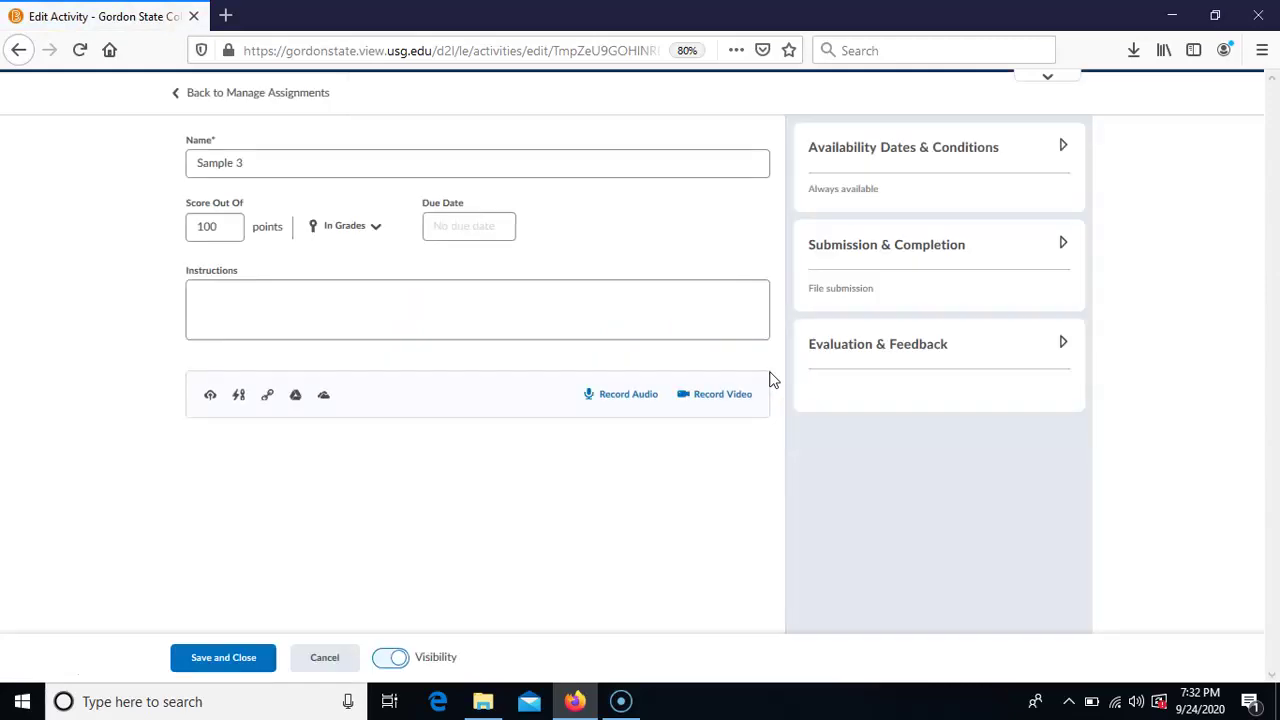
left_click(871, 356)
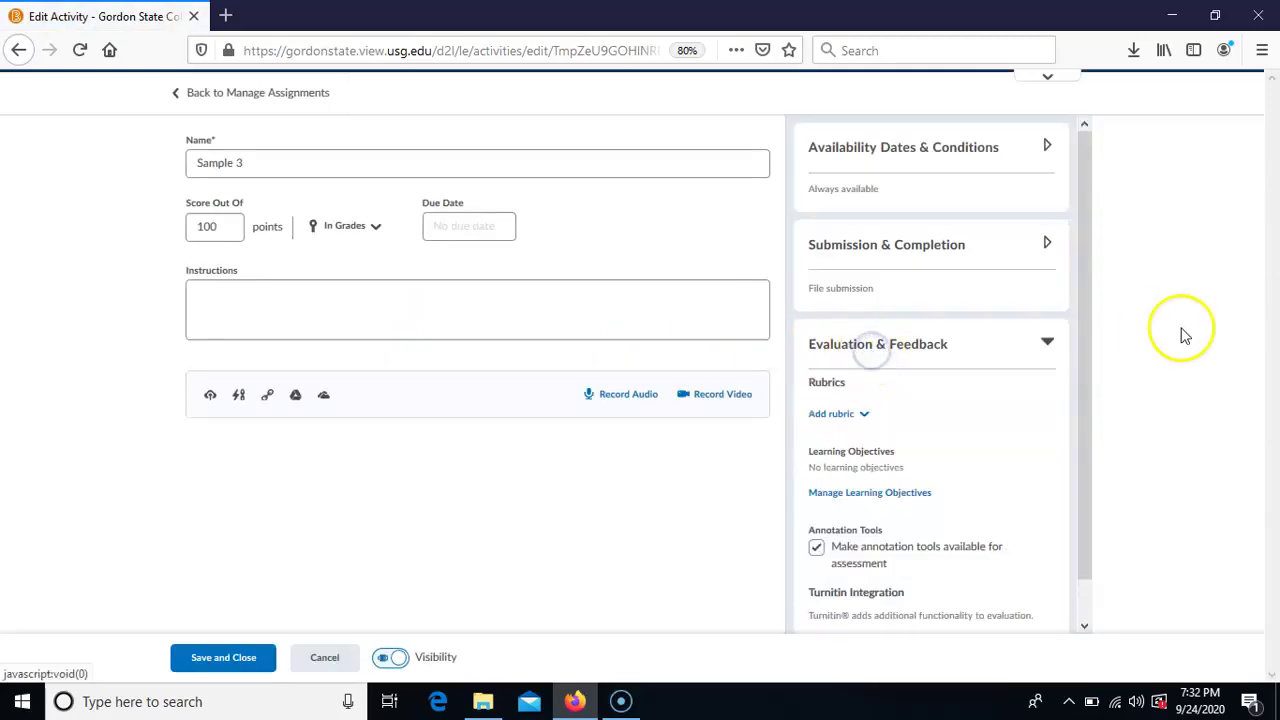
left_click_drag(1088, 482, 1089, 586)
left_click(824, 594)
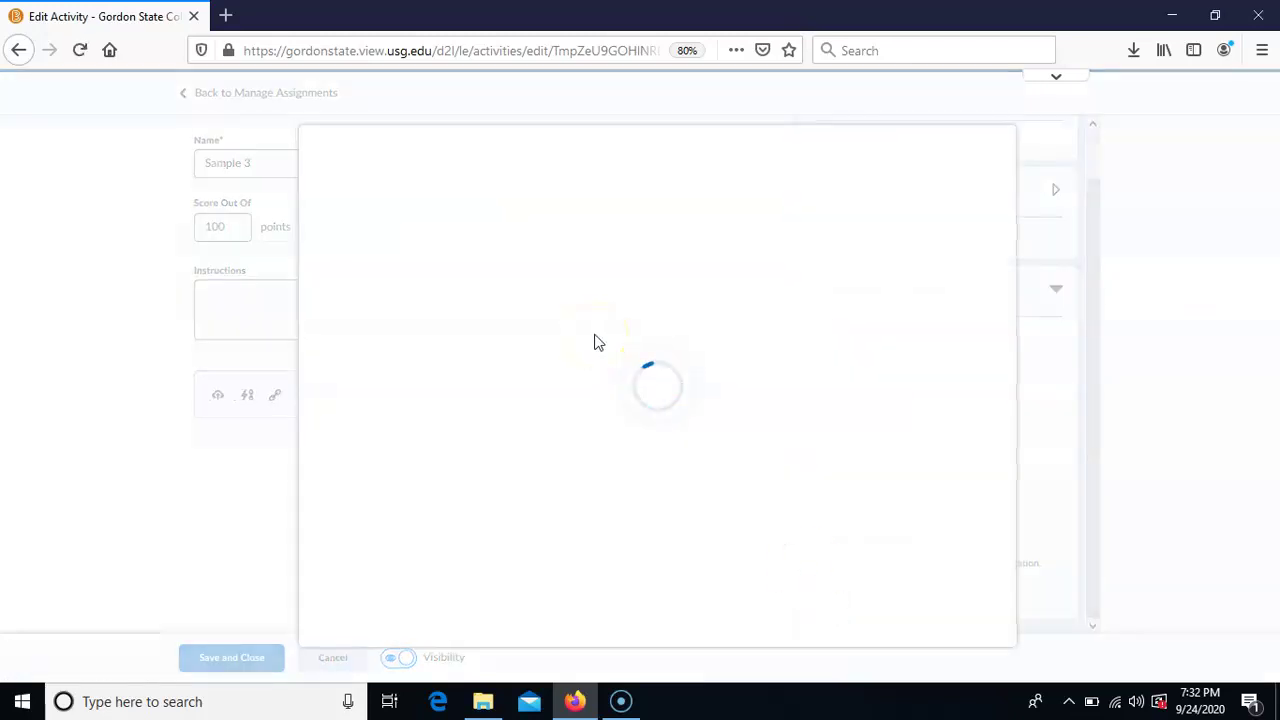
Enable GradeMark, Originality Check and learner-visible similarity scores for Sample 3, then save and close
left_click(432, 276)
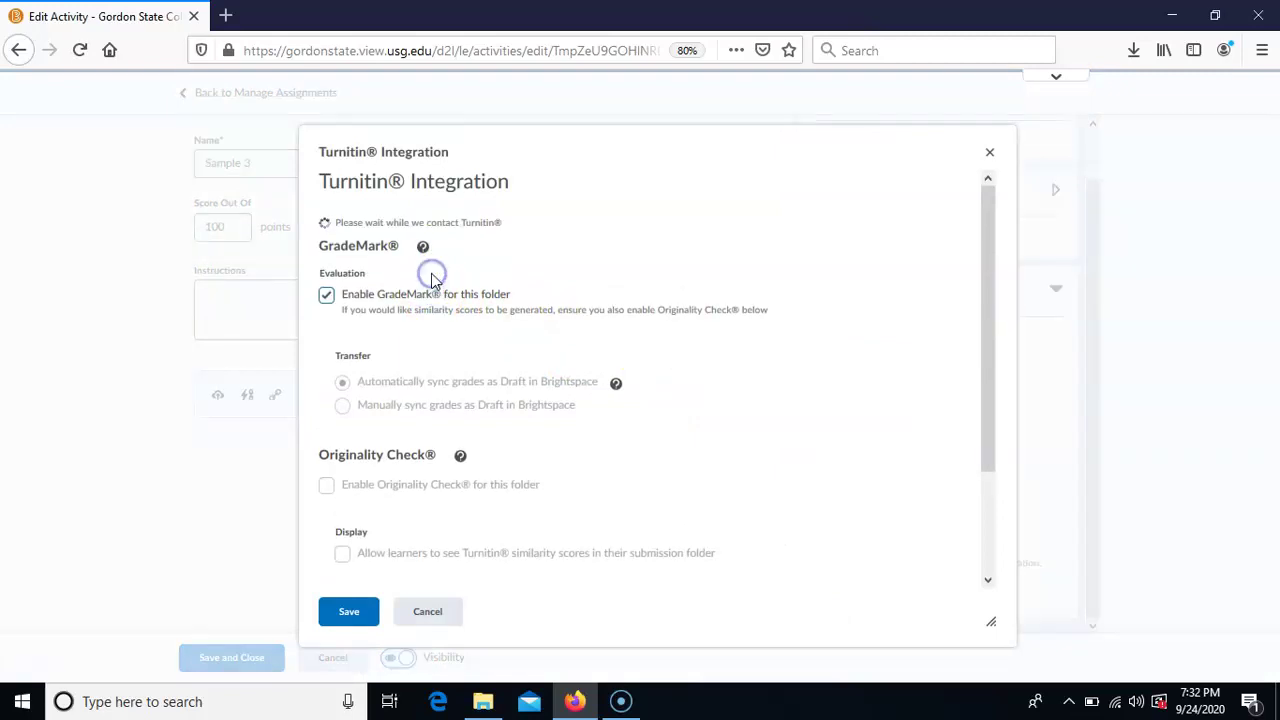
left_click(391, 487)
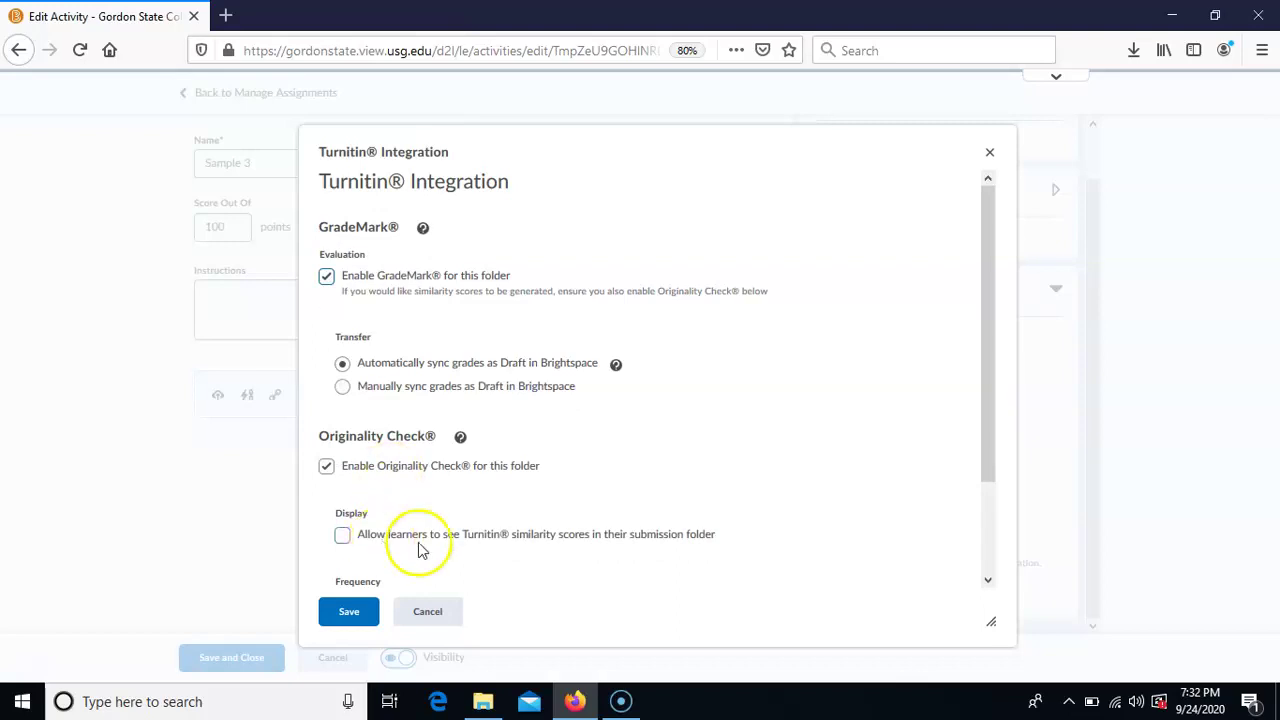
left_click_drag(995, 449, 983, 551)
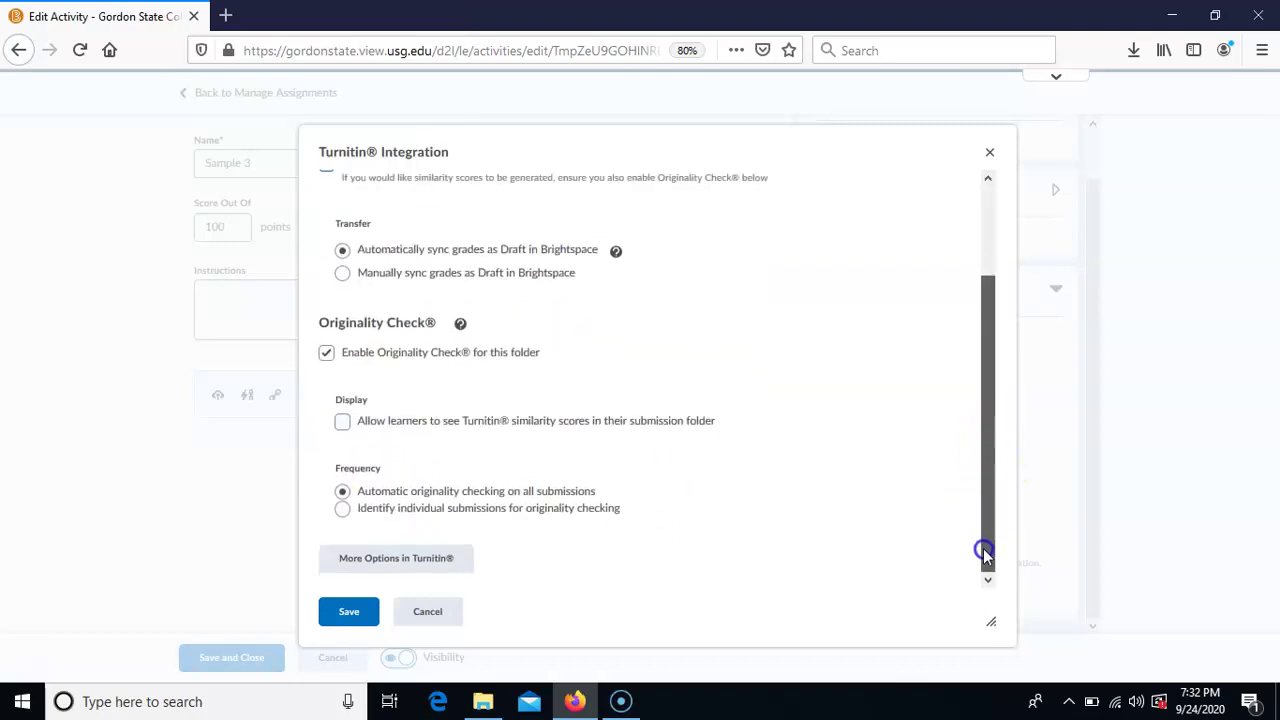
left_click(608, 421)
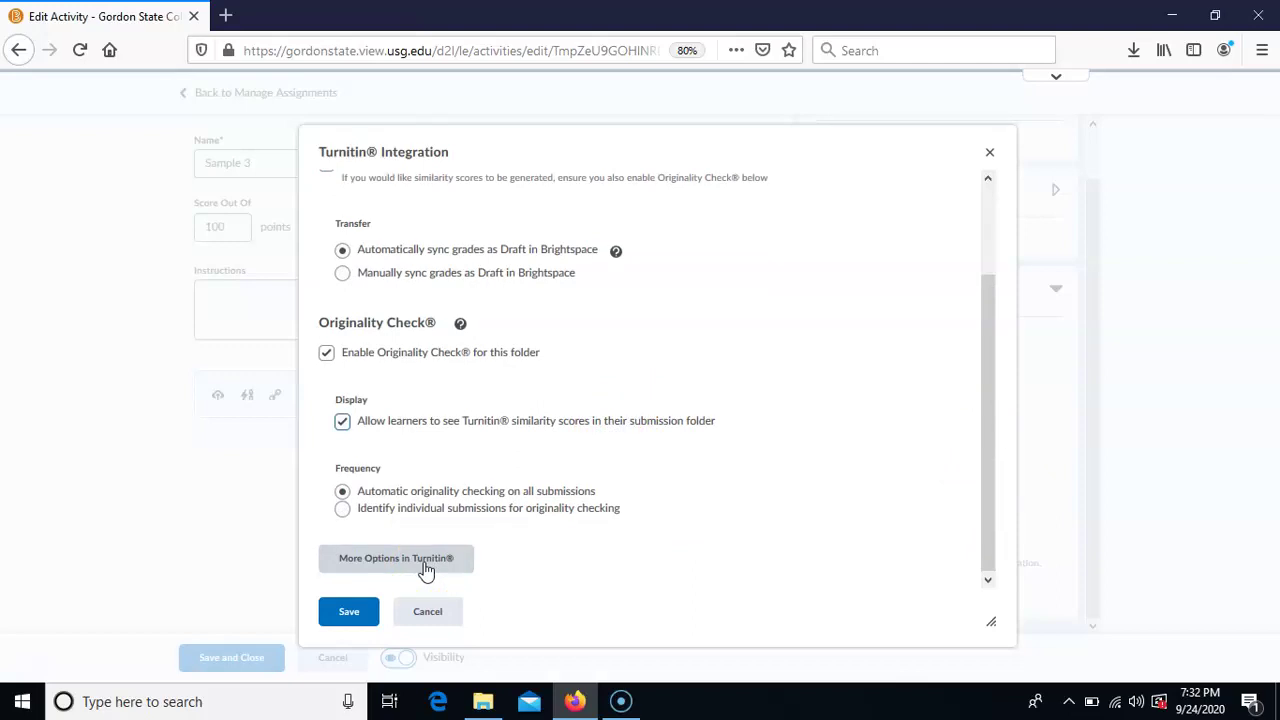
left_click(360, 614)
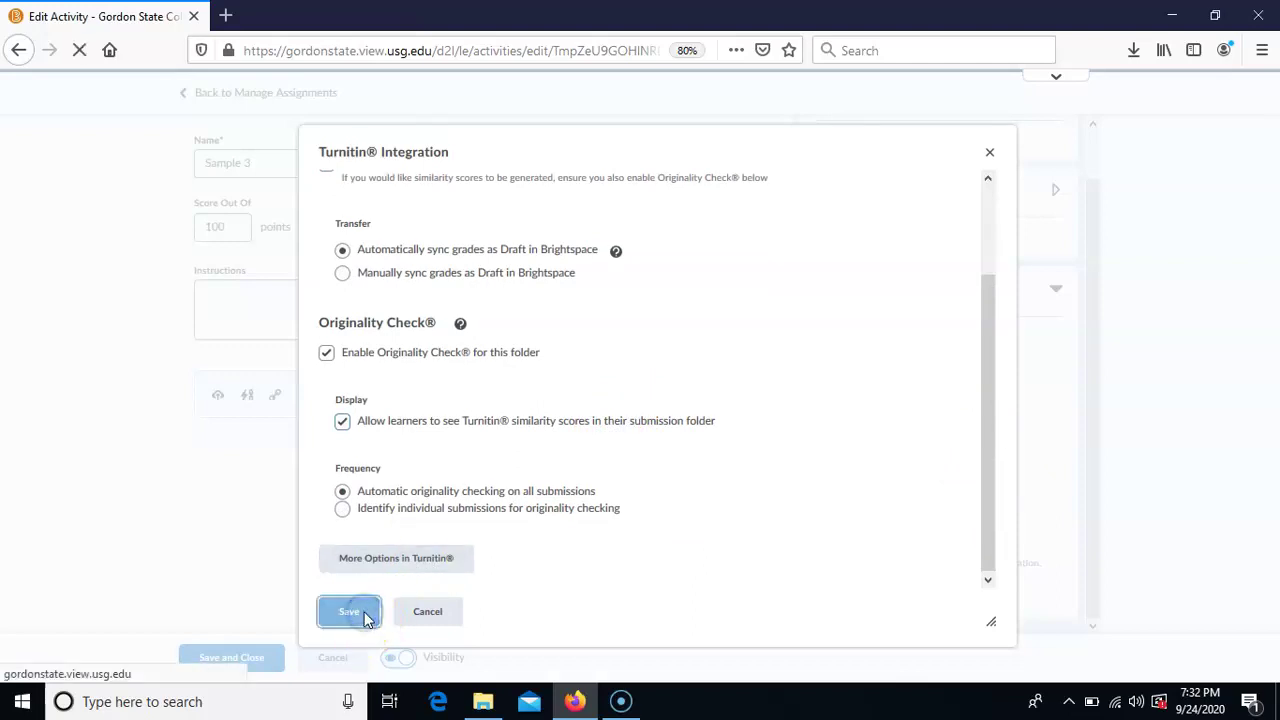
left_click(248, 660)
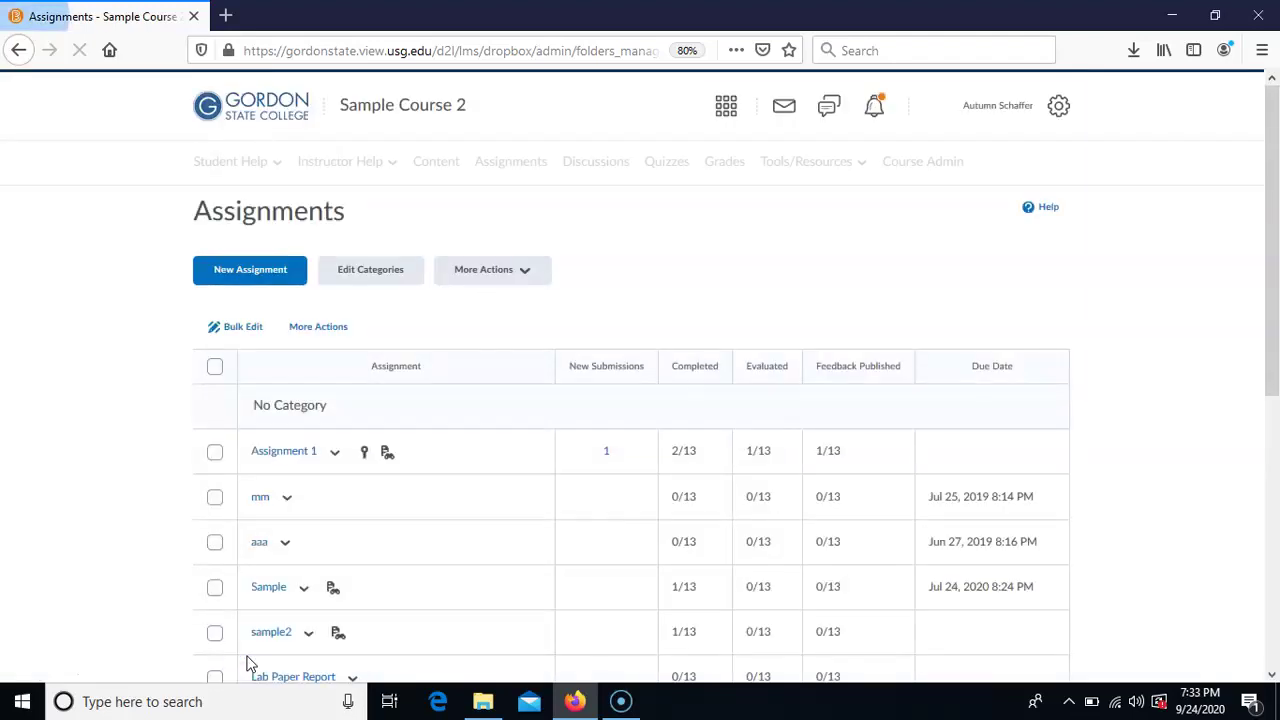
Submit the learner's paper.docx in Sample 3 to Turnitin, leaving Similarity and GradeMark In Progress
left_click_drag(1272, 335, 1270, 580)
left_click(288, 486)
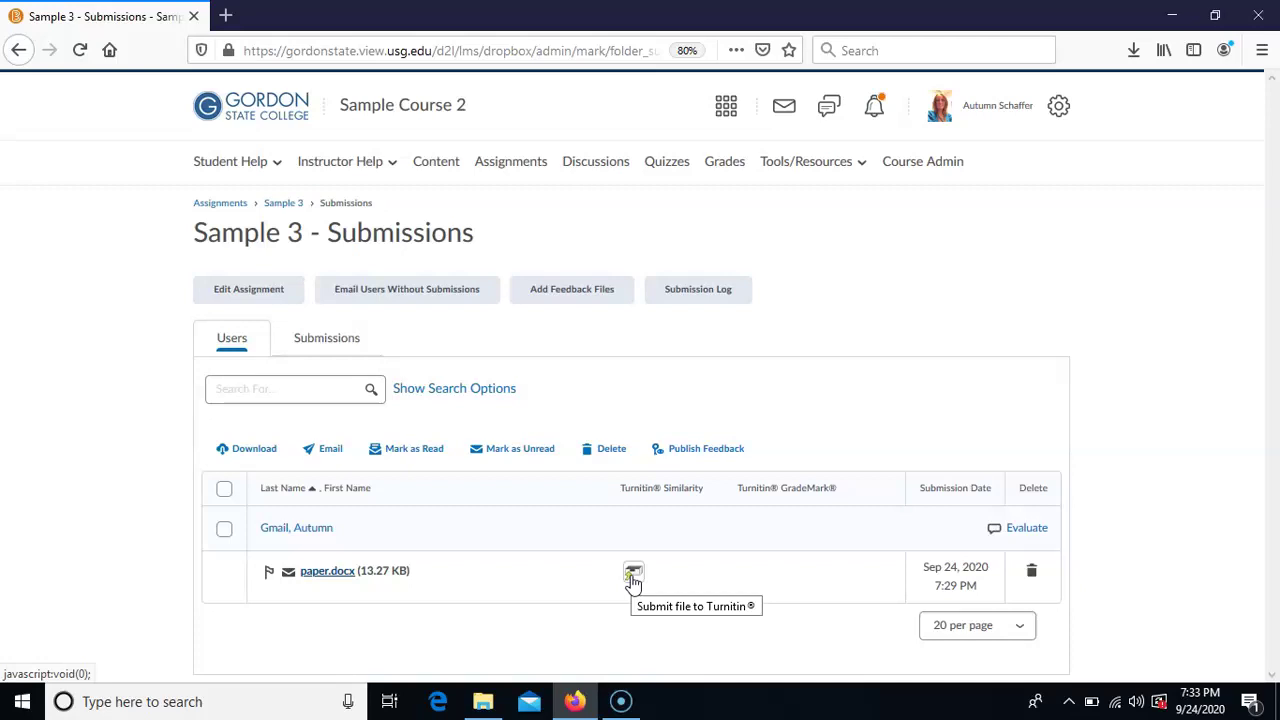
left_click(632, 578)
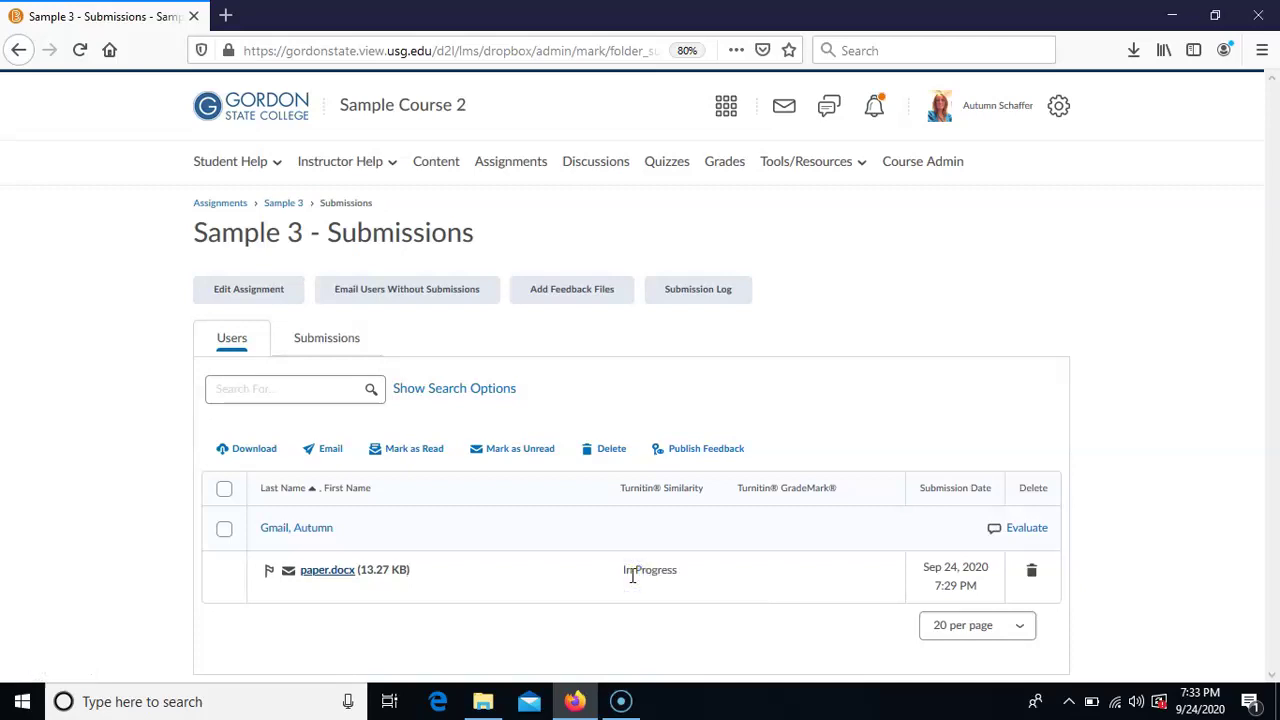
left_click_drag(680, 572, 618, 568)
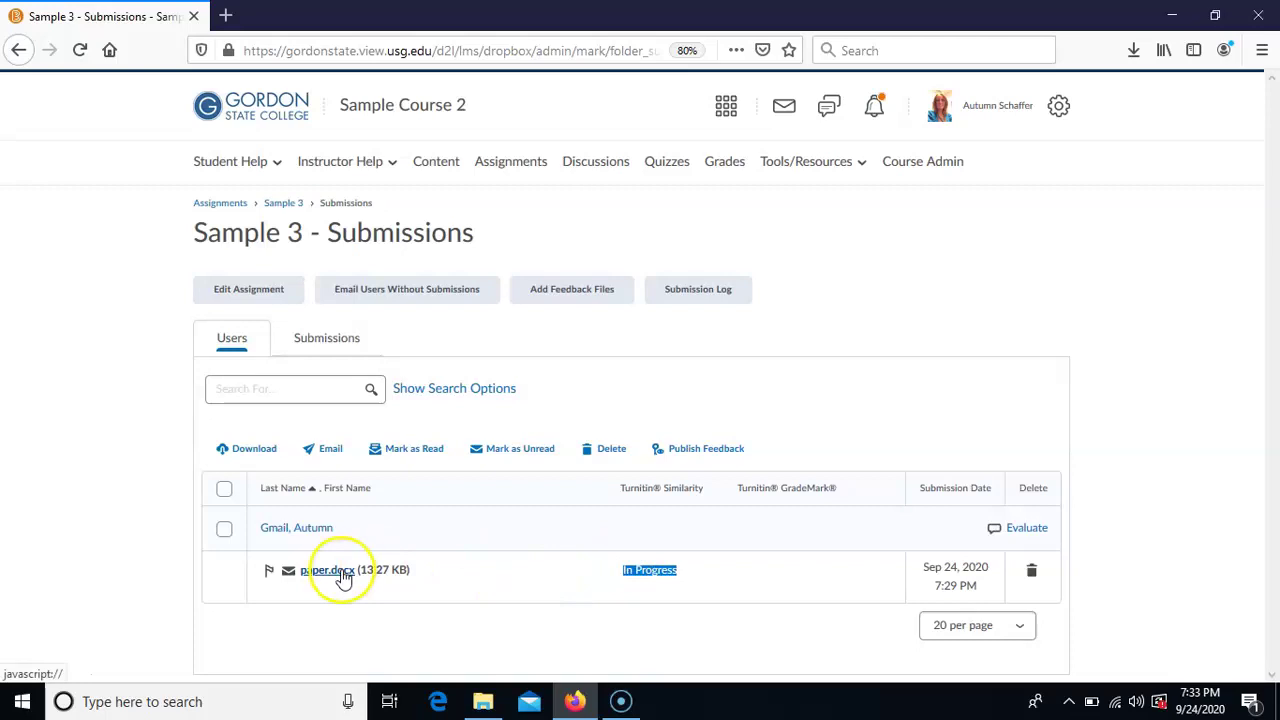
left_click(28, 694)
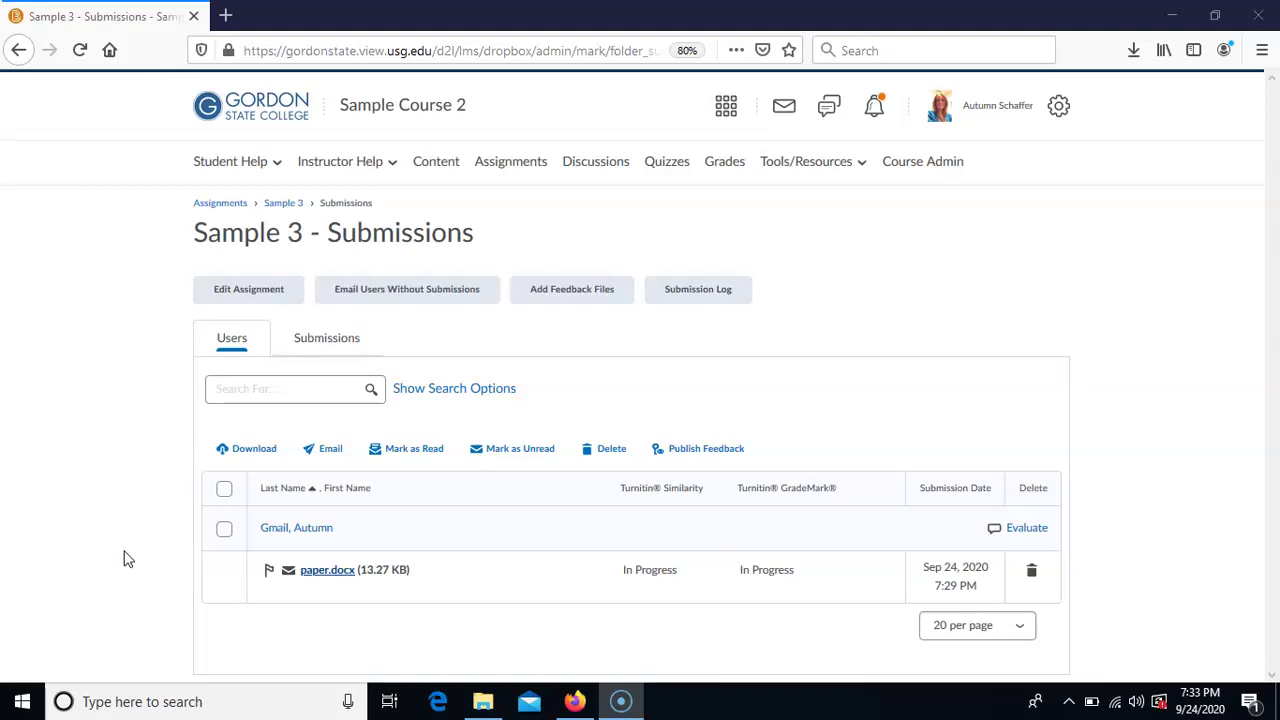
Choose Edit Assignment from Sample 2's dropdown in the course Assignments list
left_click(530, 163)
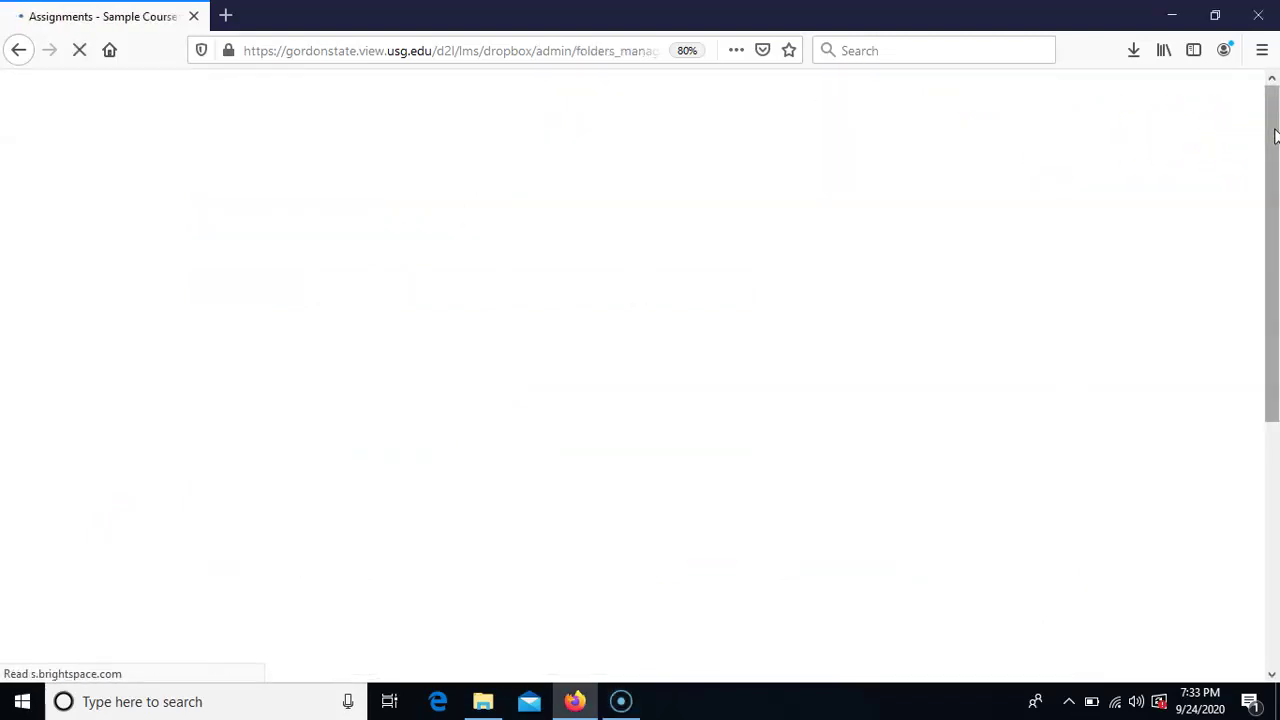
left_click_drag(1274, 135, 1274, 372)
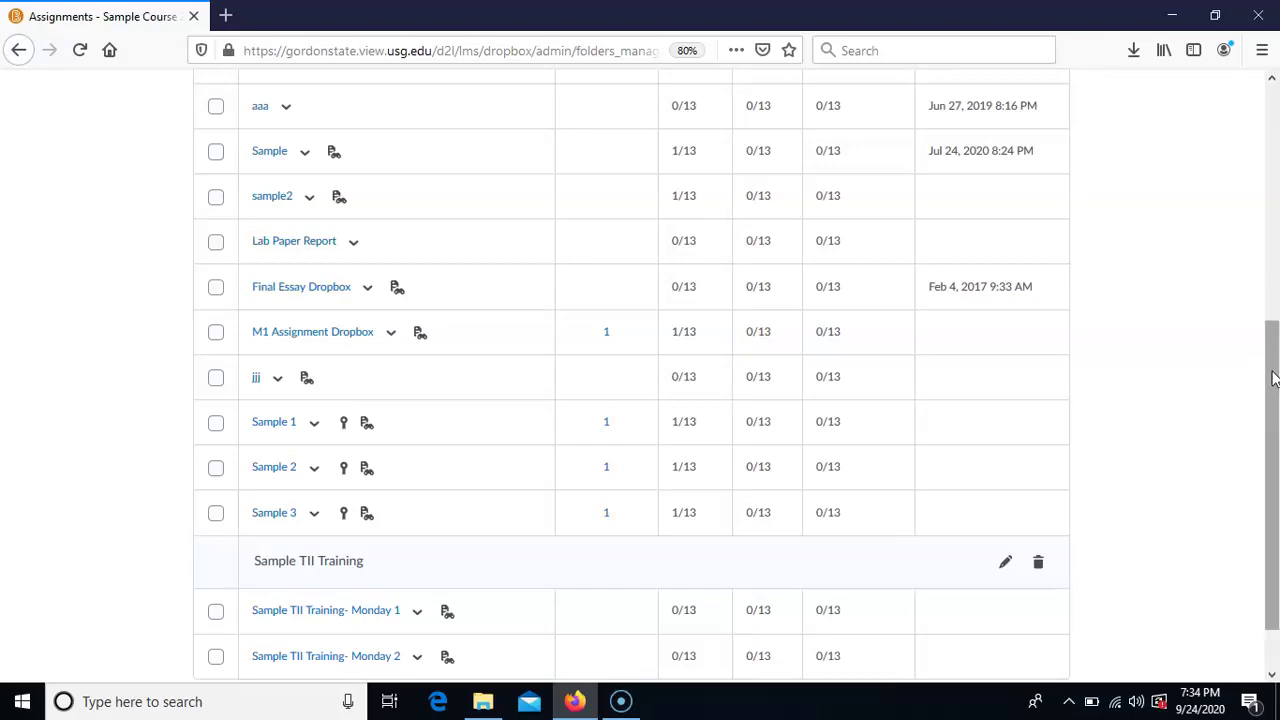
left_click(314, 469)
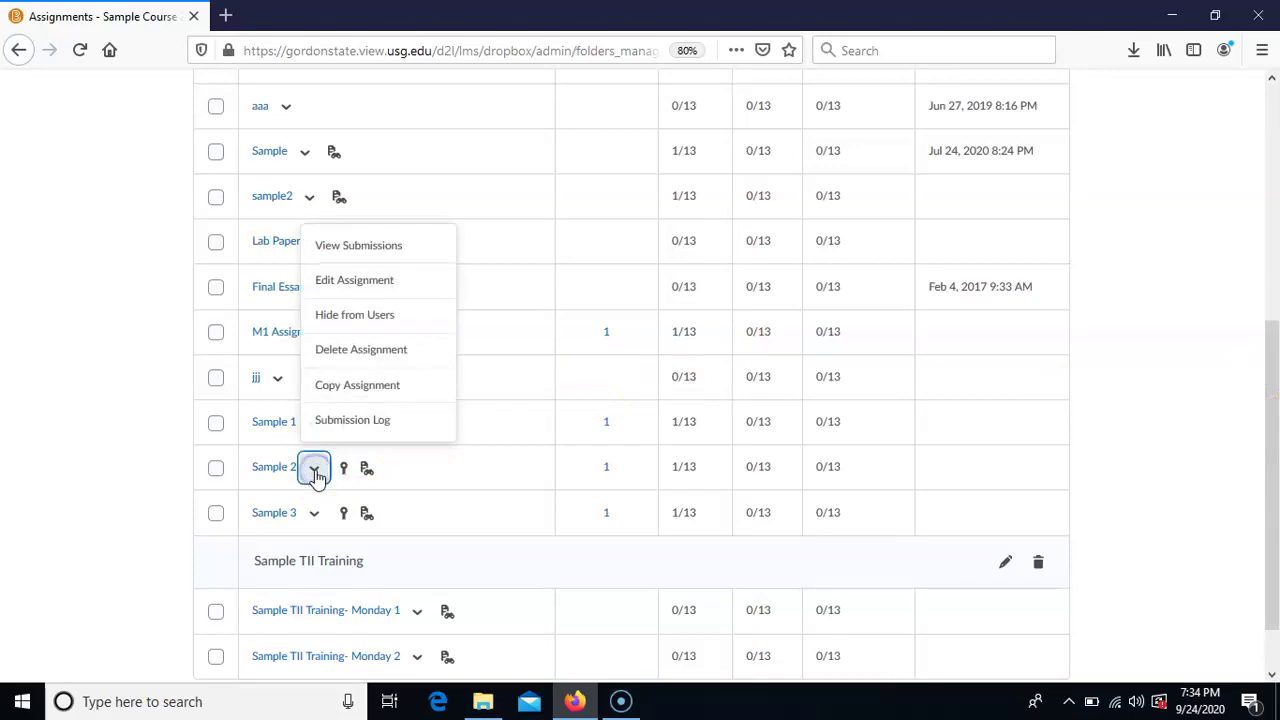
left_click(385, 281)
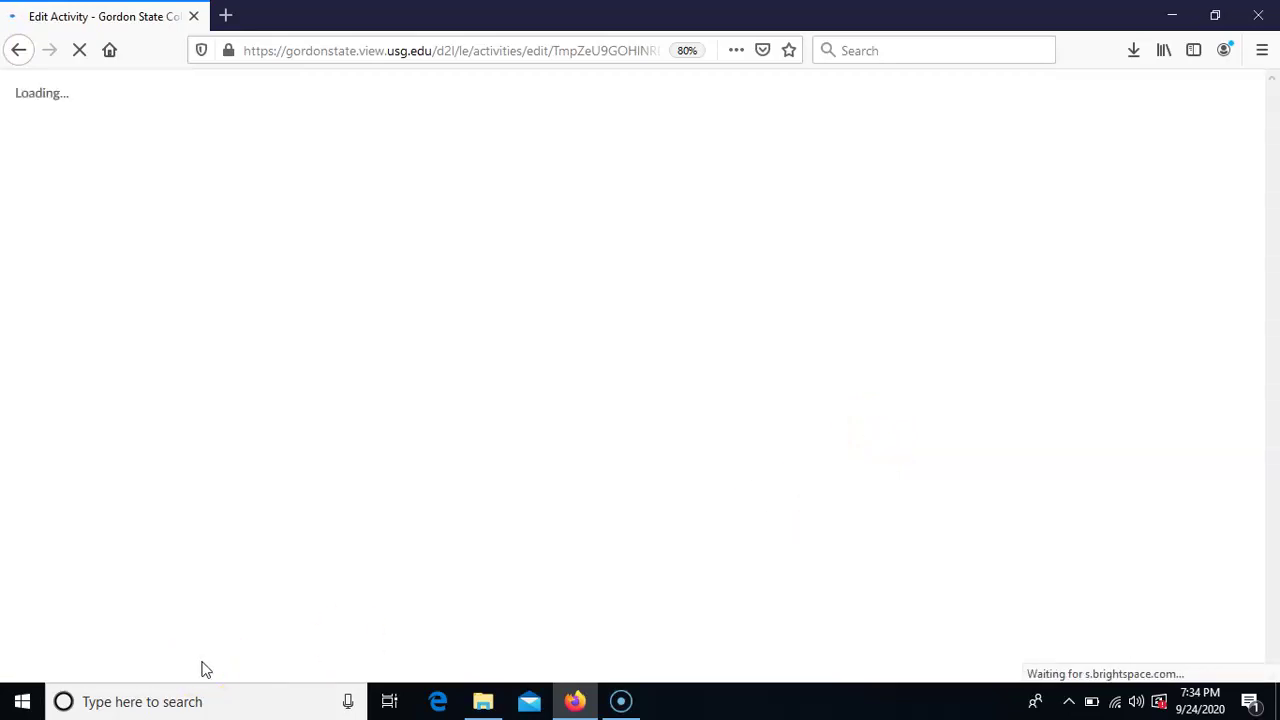
Expand Evaluation & Feedback for Sample 2 and open its Turnitin integration settings
left_click(909, 348)
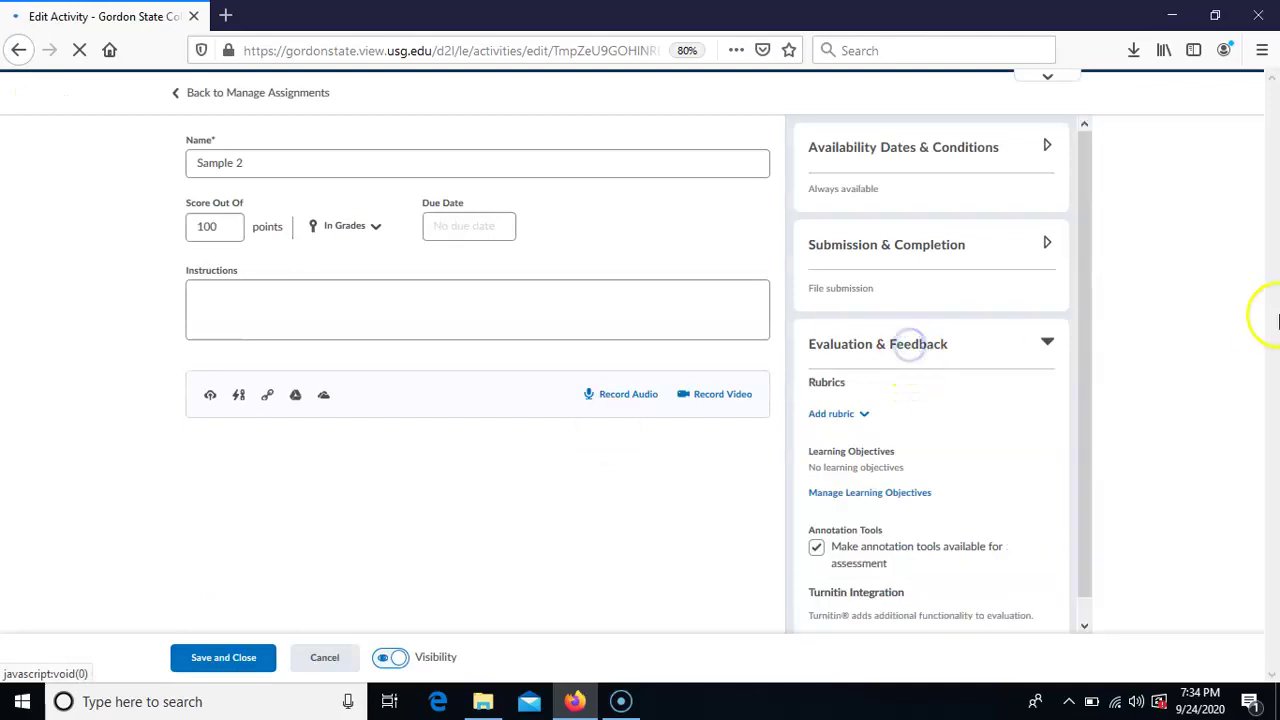
left_click_drag(1094, 486, 1077, 551)
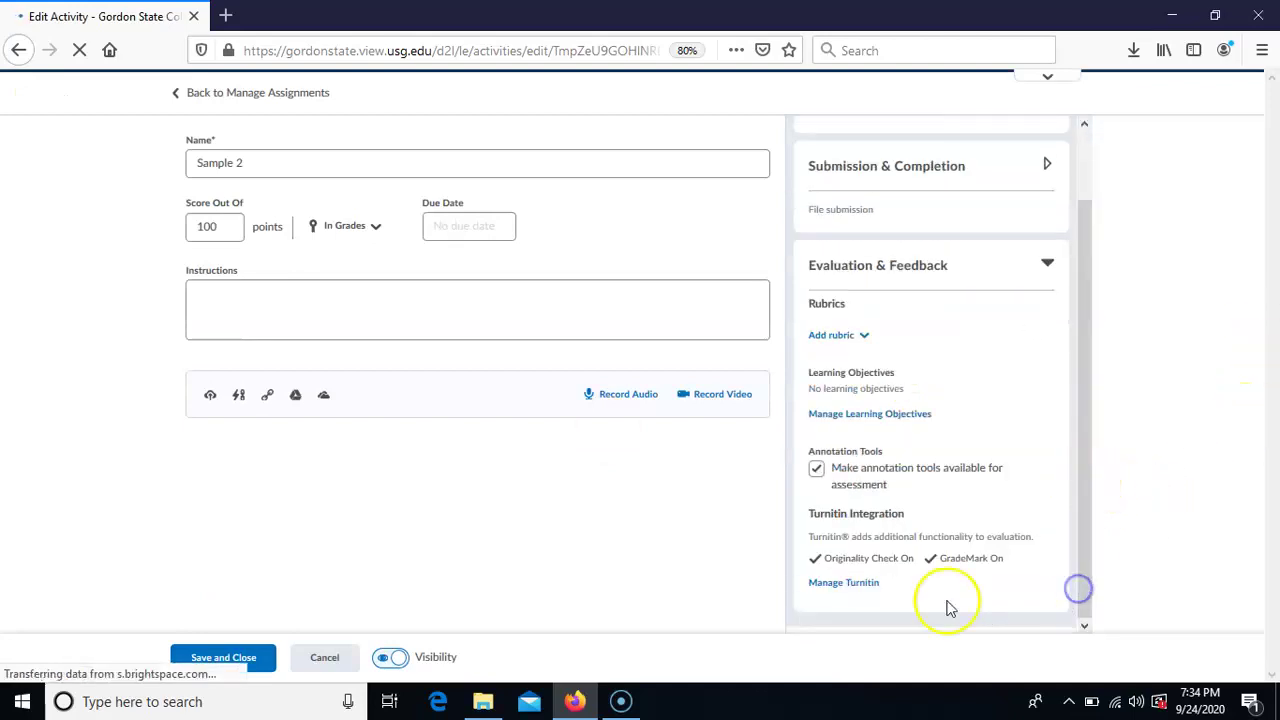
left_click(880, 588)
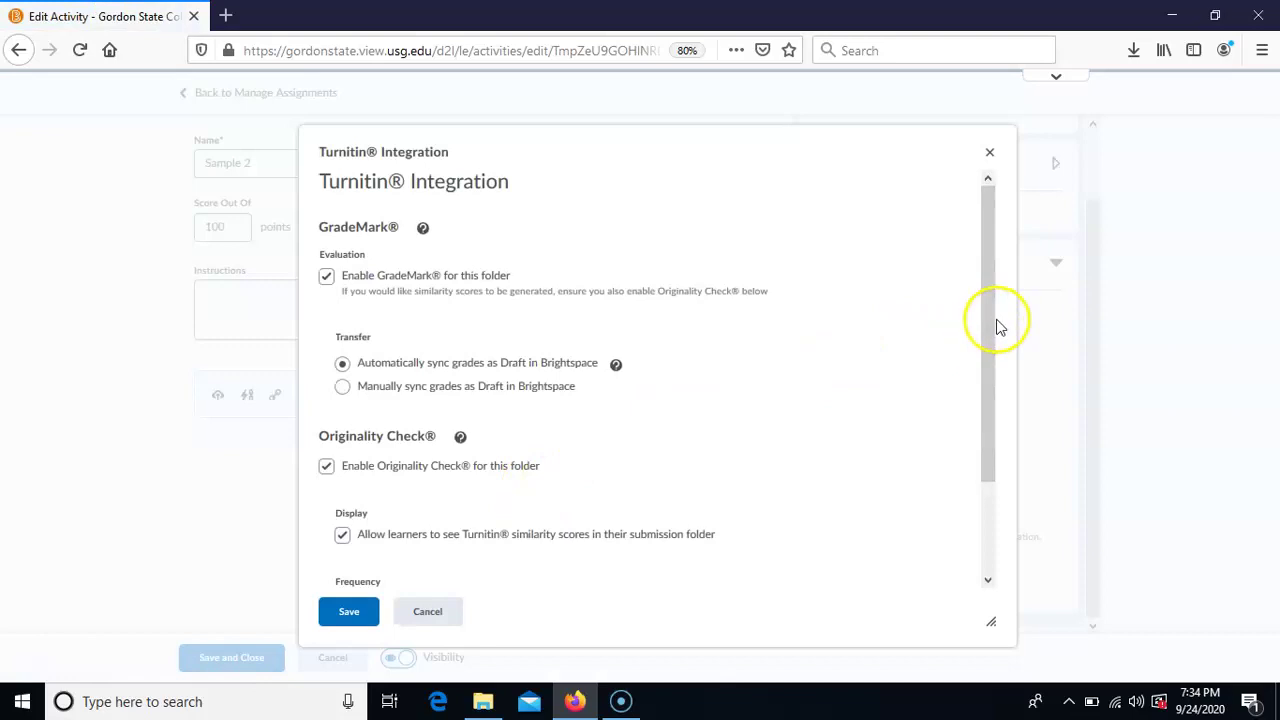
Review Turnitin's optional submission settings, then close the window and cancel without changes
left_click_drag(988, 330, 991, 477)
left_click(386, 572)
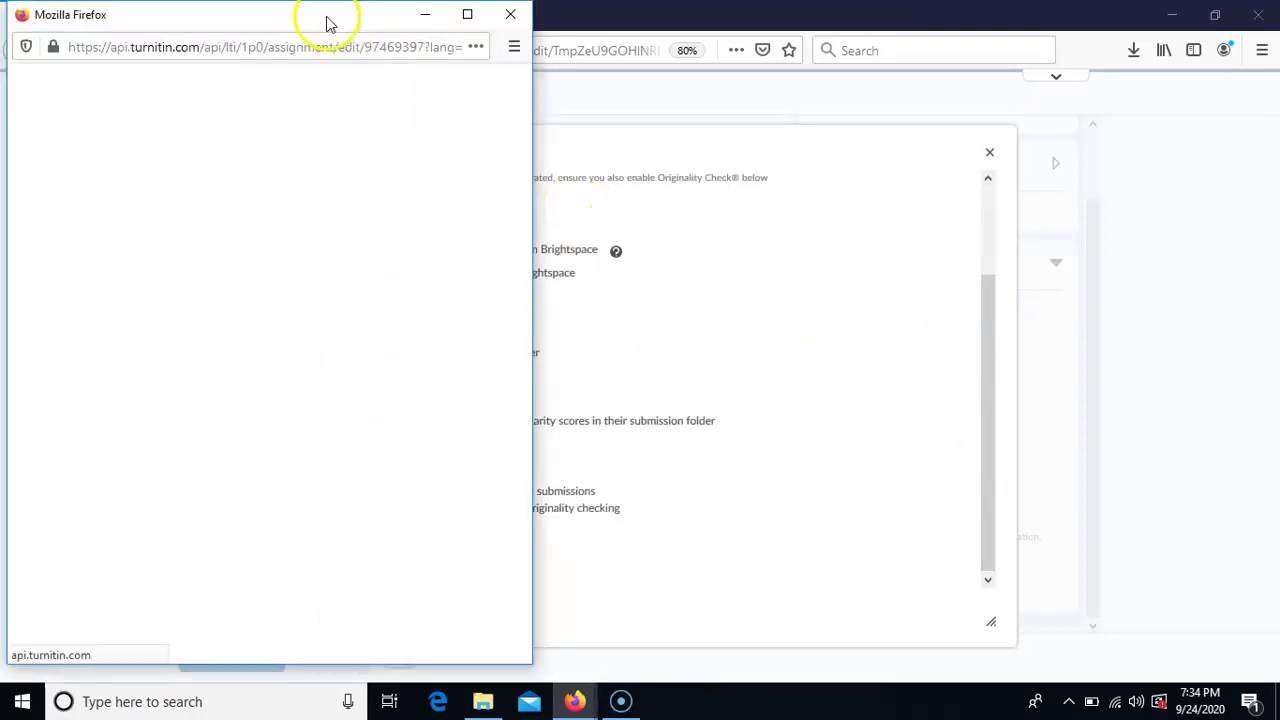
left_click_drag(326, 17, 534, 26)
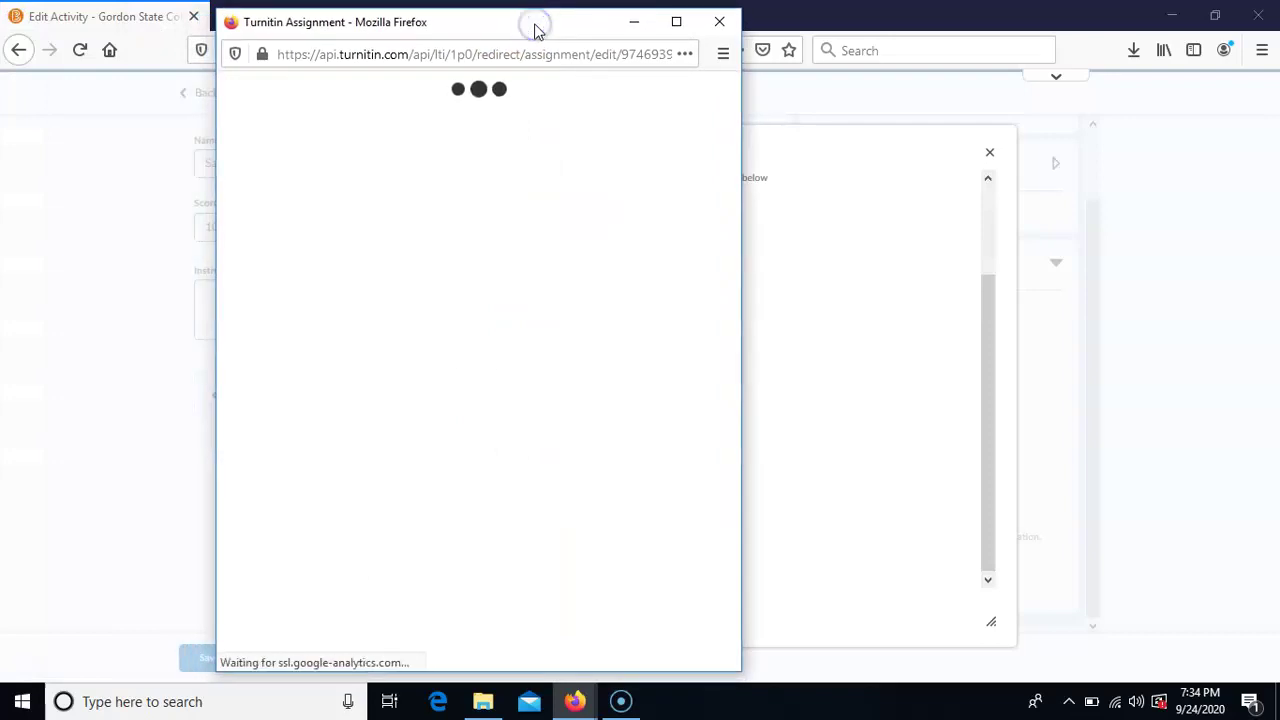
left_click(389, 271)
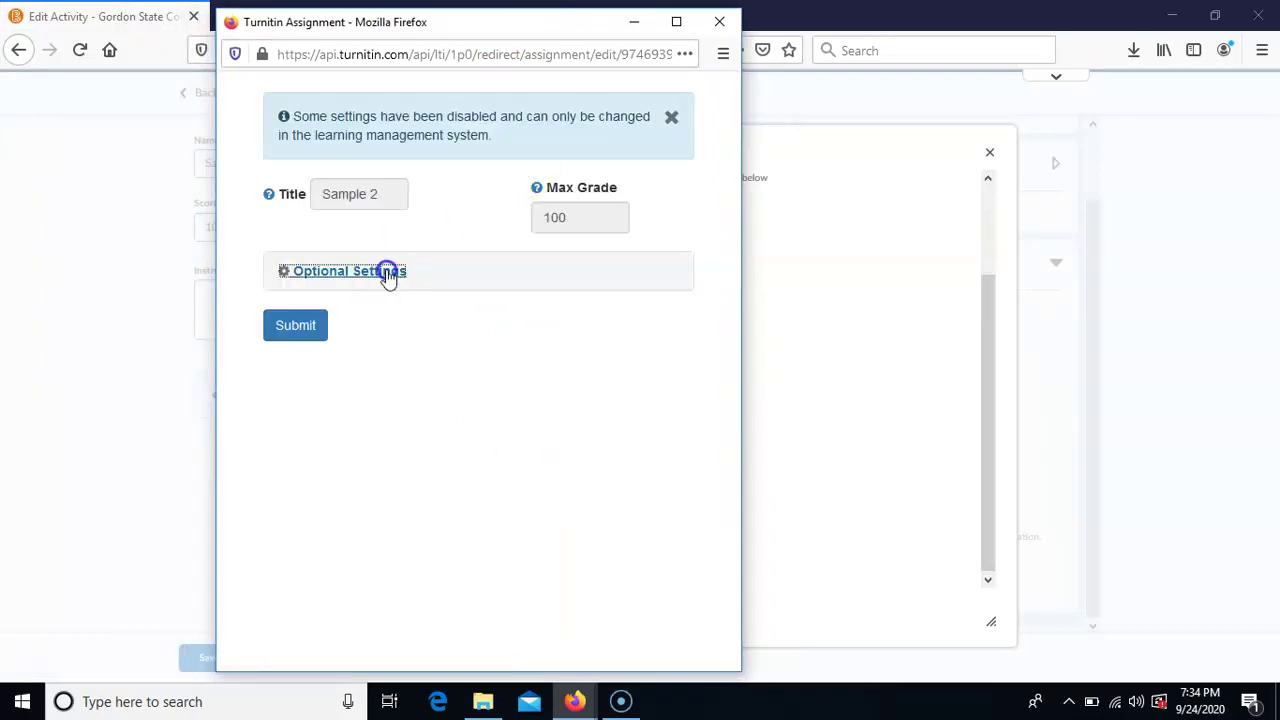
left_click_drag(729, 197, 727, 470)
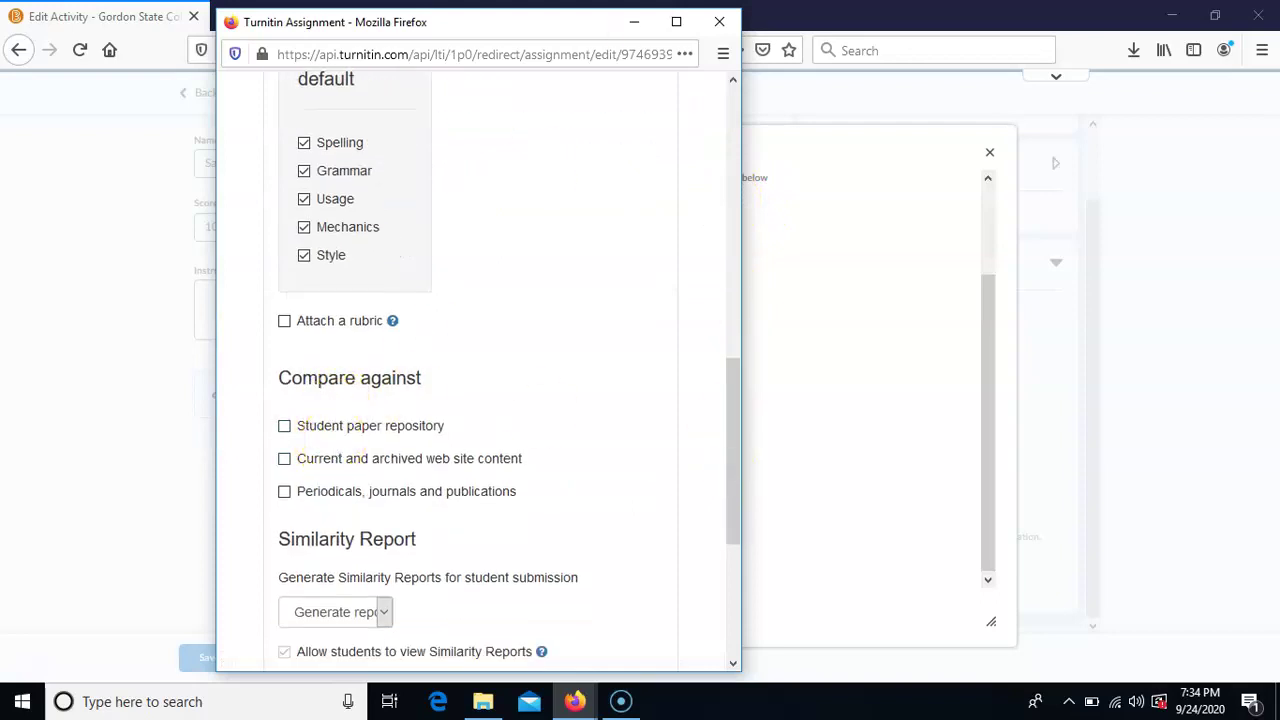
left_click(717, 22)
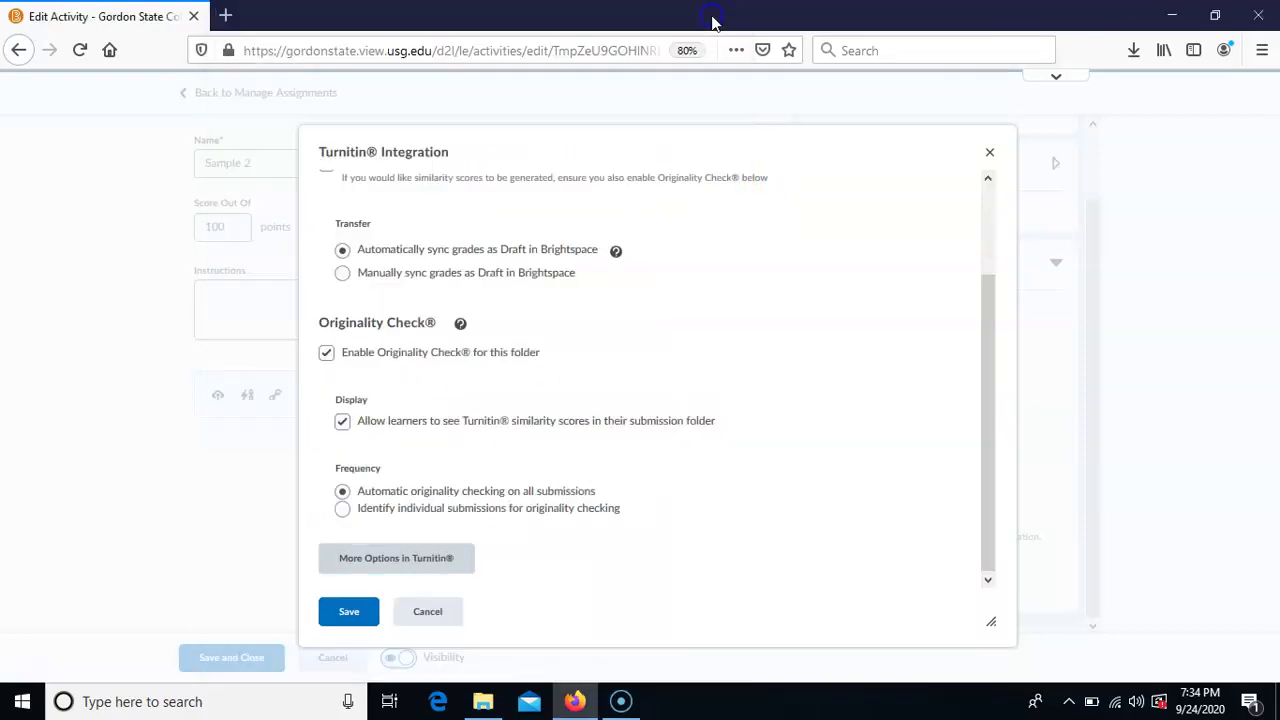
left_click(427, 607)
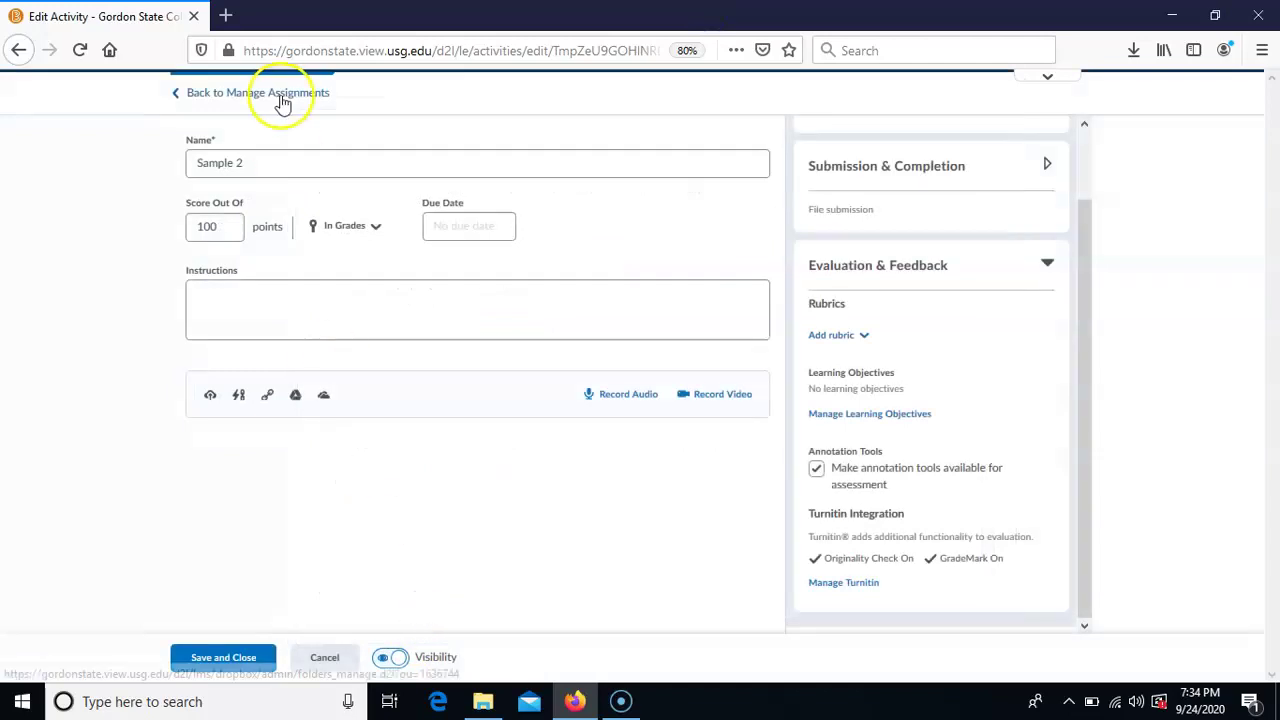
Return to the Assignments list and open Sample 2's submissions, where paper.docx shows No Report
left_click(268, 100)
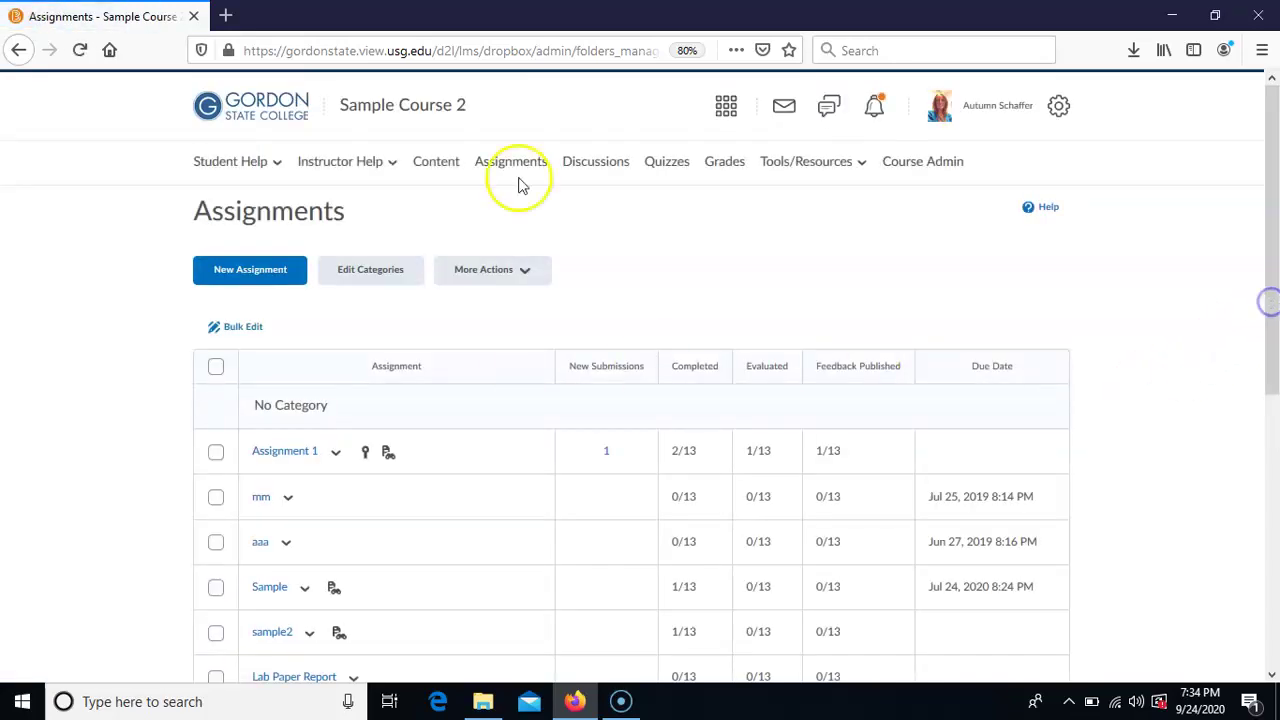
left_click_drag(1275, 330, 1266, 577)
left_click(268, 438)
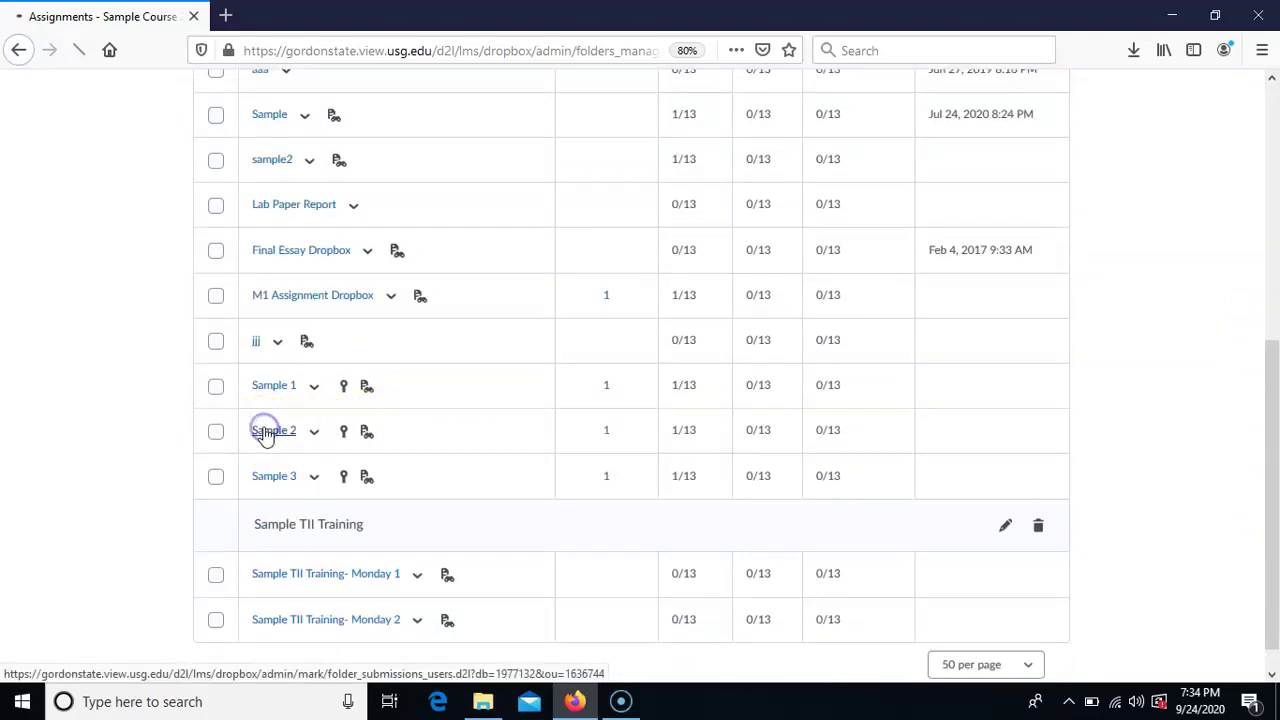